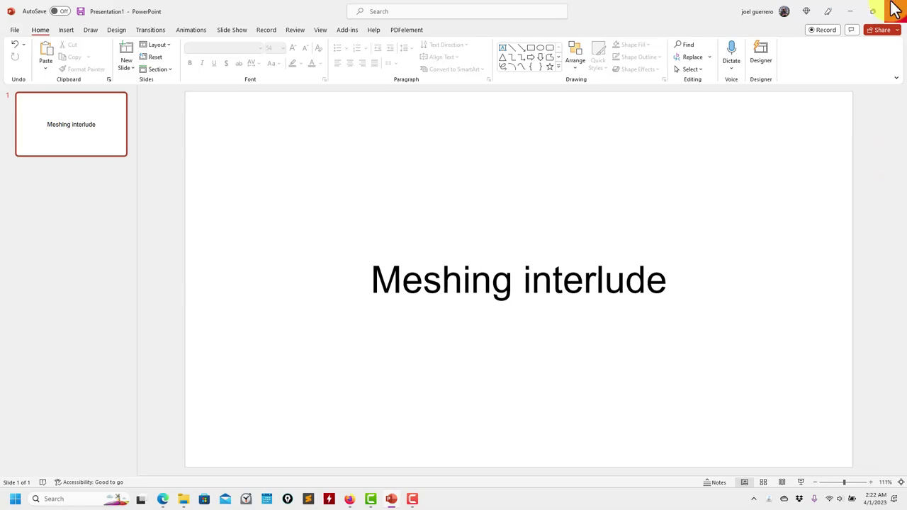
- Switch to the dicehub page in Edge and look over the ahmed base case project's templates and apps
left_click(850, 11)
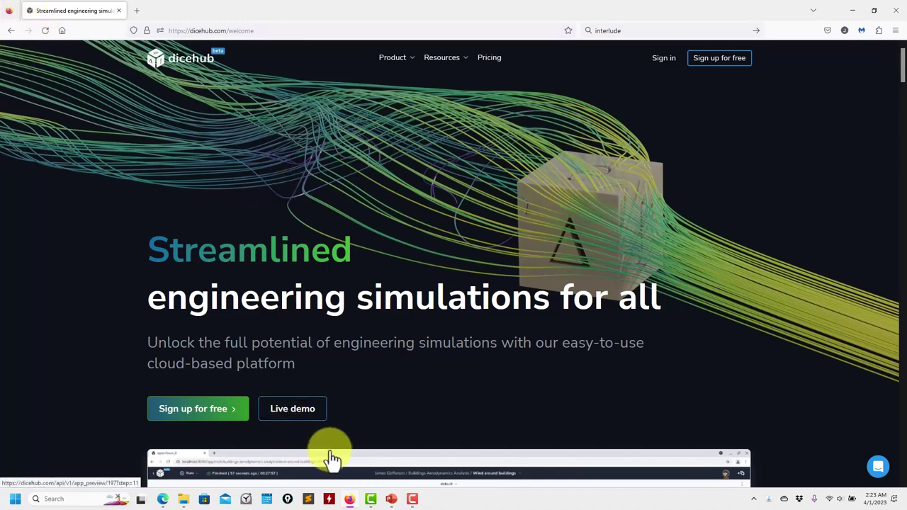
left_click(852, 11)
left_click(164, 499)
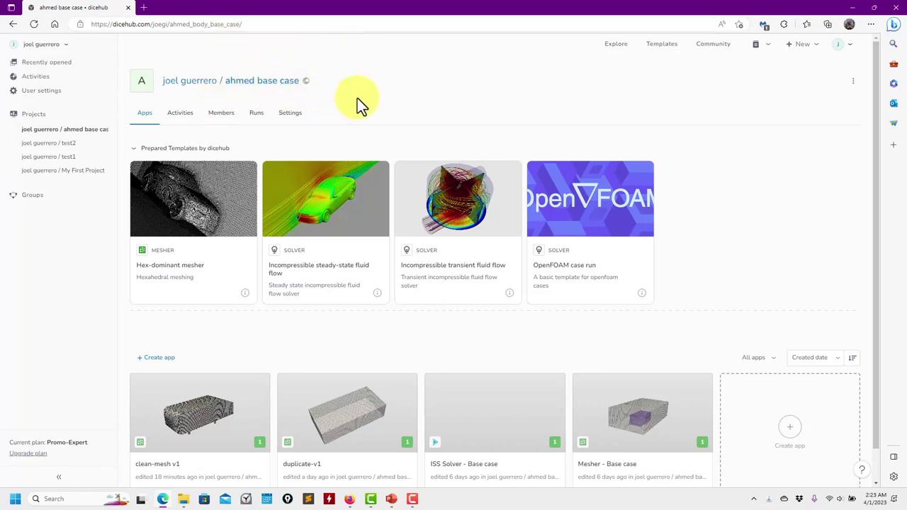
scroll(720, 236, "down", 1)
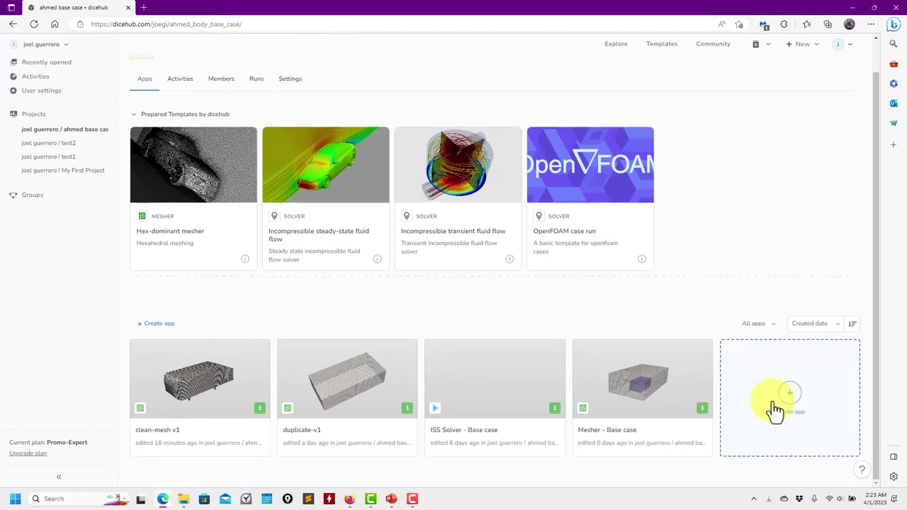
scroll(539, 184, "up", 1)
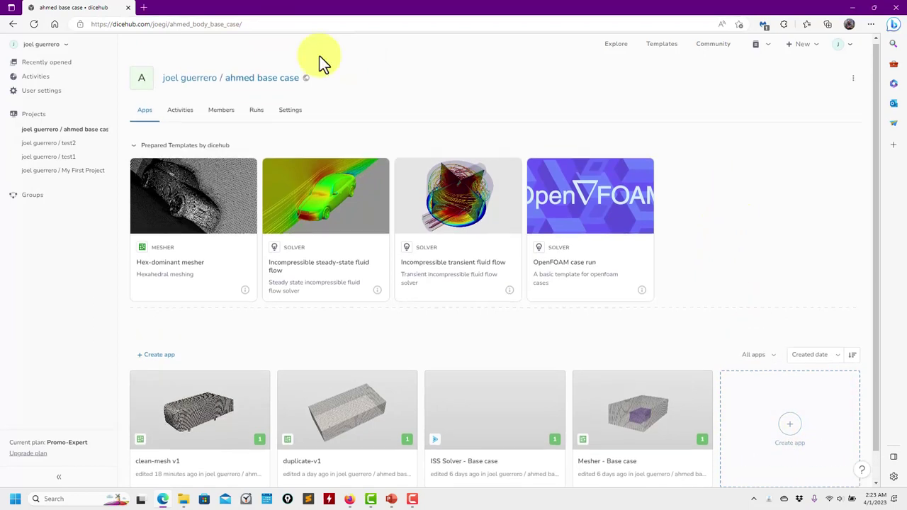
- Go to the user account's project list and open the ahmed base case project
left_click(41, 50)
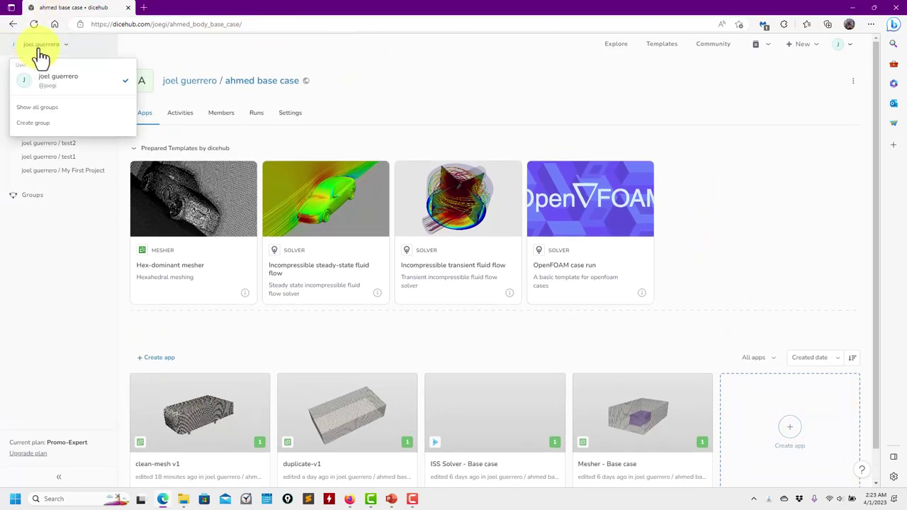
left_click(58, 84)
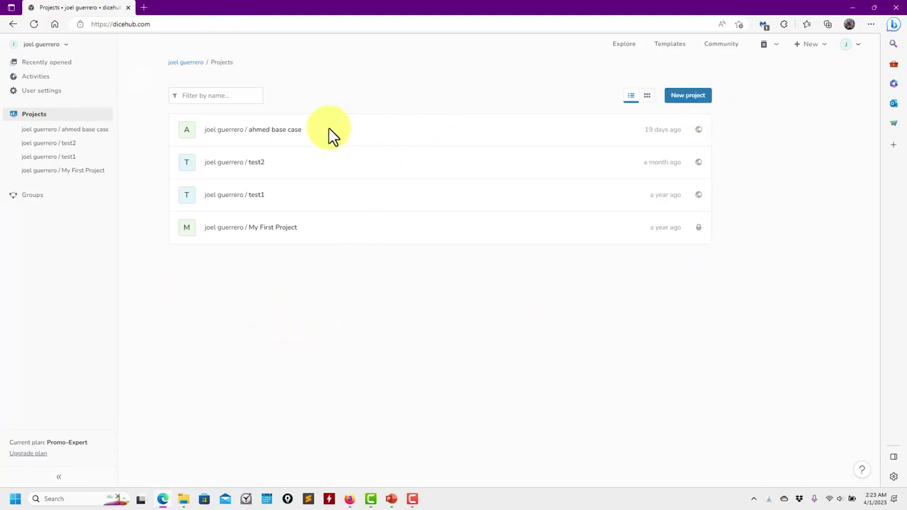
left_click(285, 132)
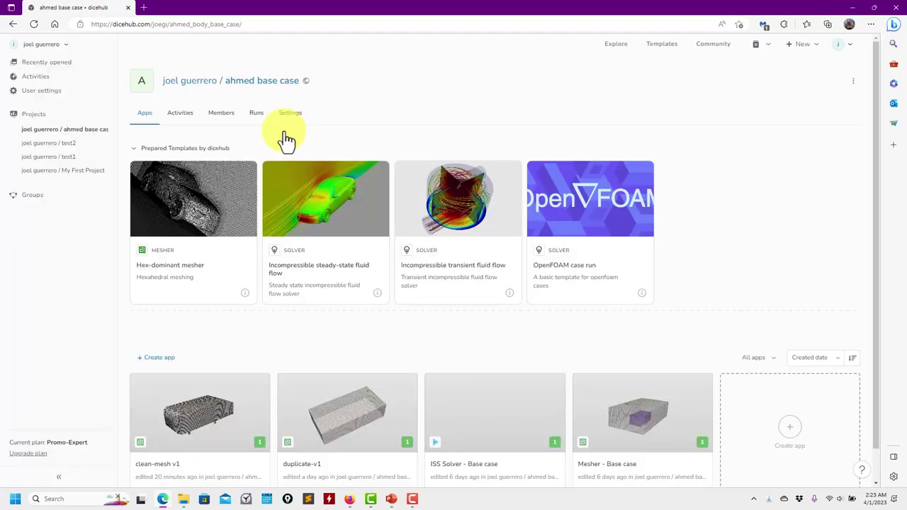
- Create a new application in the project from the Hex-dominant mesher template
scroll(743, 256, "down", 1)
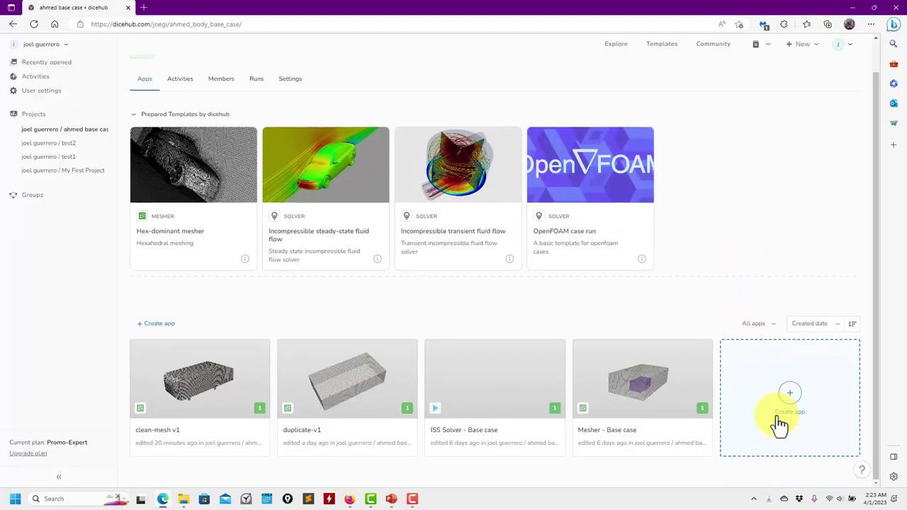
mouse_move(236, 163)
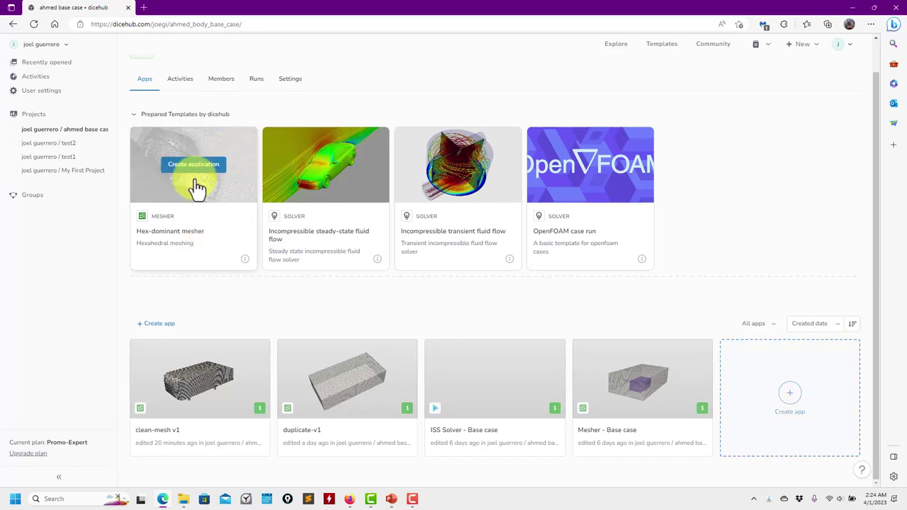
mouse_move(370, 162)
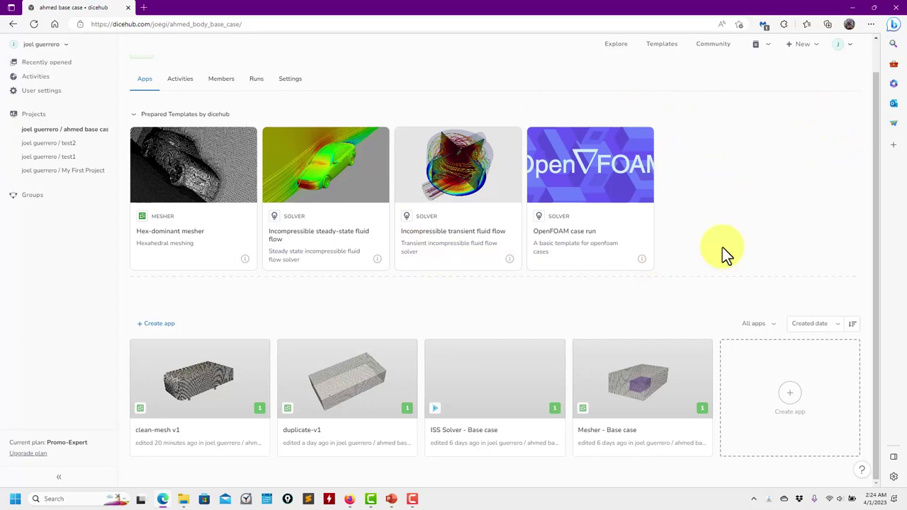
left_click(783, 399)
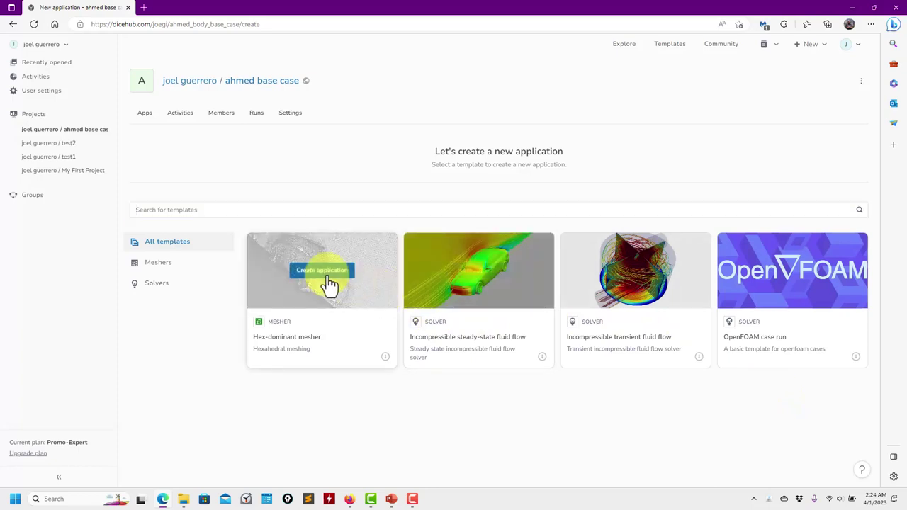
left_click(329, 275)
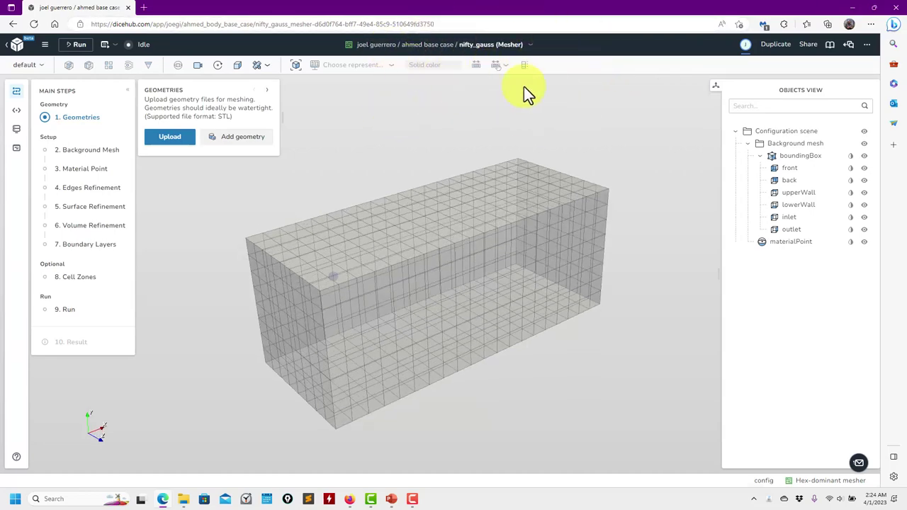
- Rename the new mesher app as mesh-interlude
left_click(867, 44)
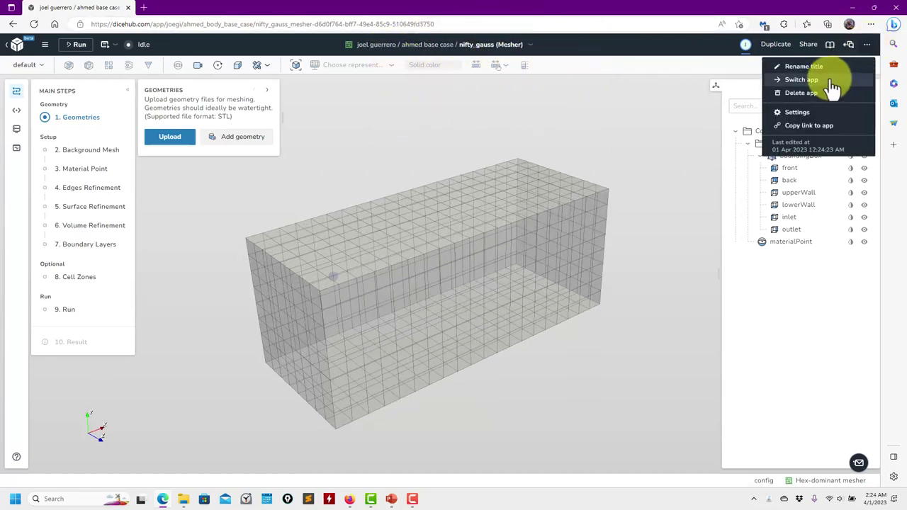
left_click(787, 66)
type("mes")
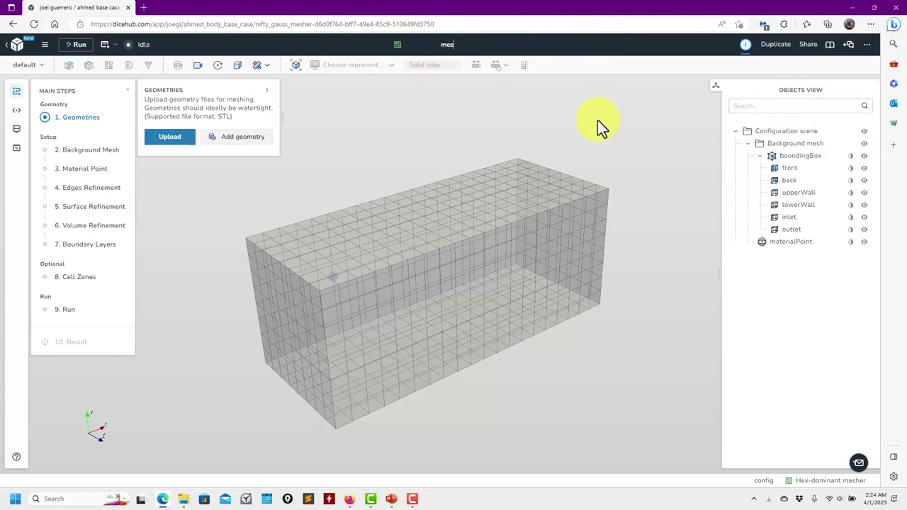
type("h-interlude")
- Upload the geometry files ahmed.stl and RZ.stl from the ahmed folder
left_click(186, 141)
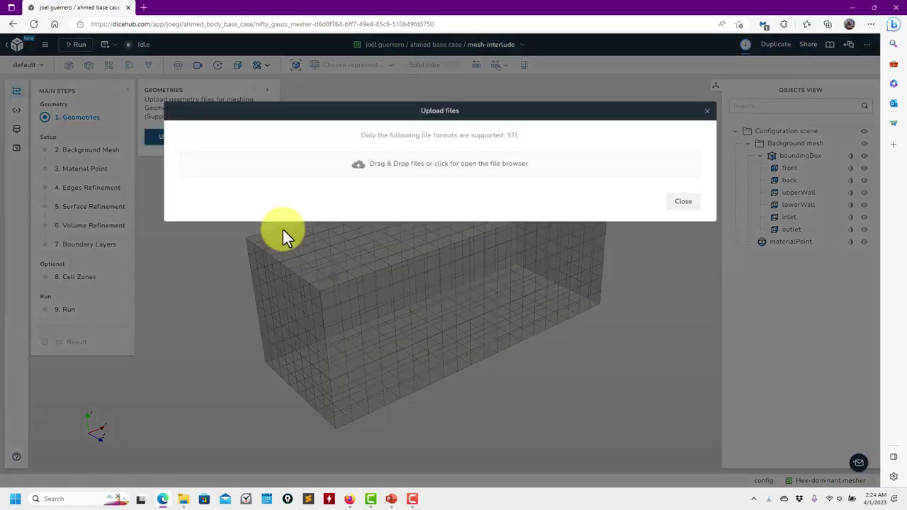
left_click(182, 499)
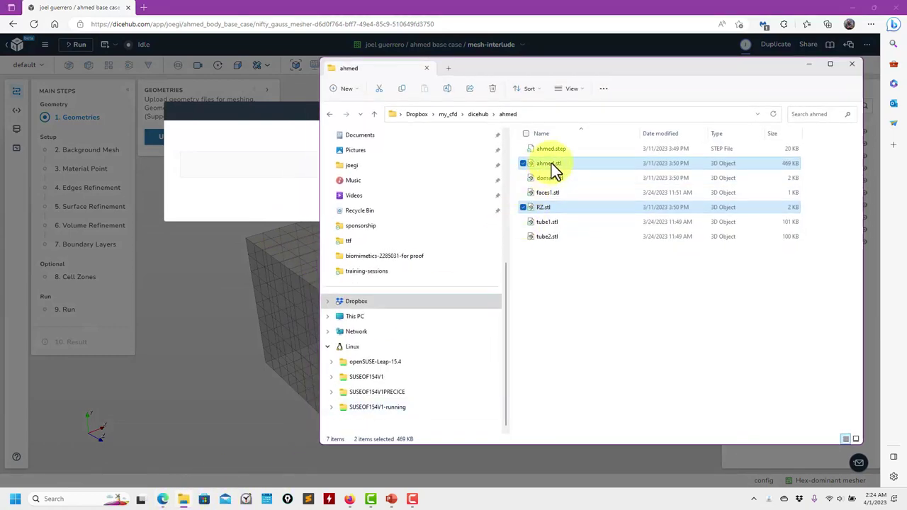
left_click_drag(552, 166, 278, 185)
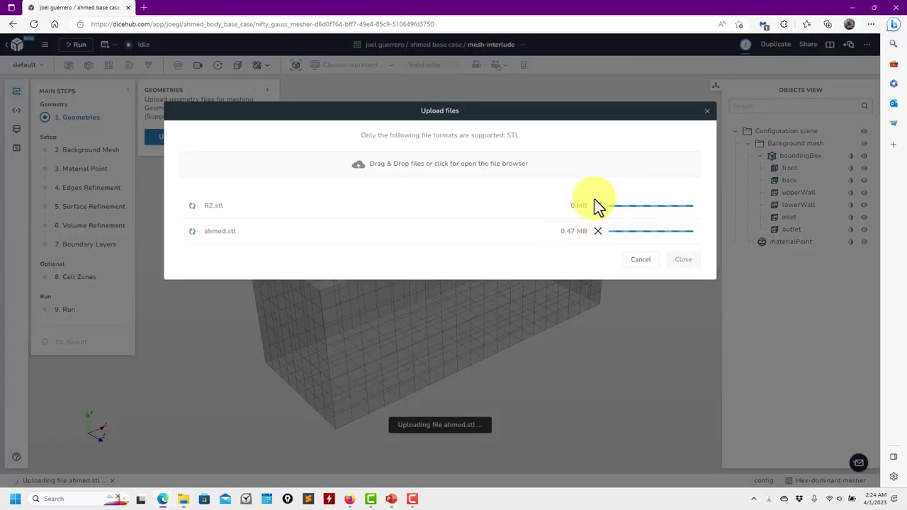
left_click(682, 260)
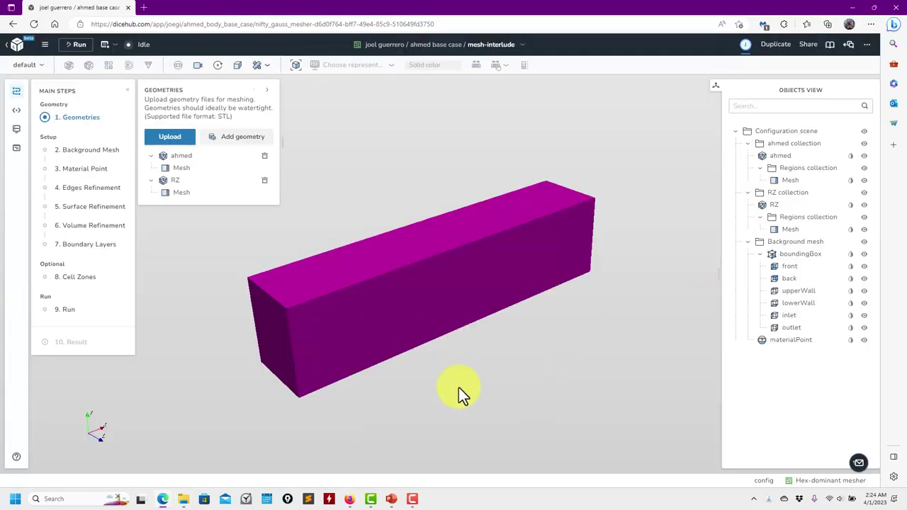
- Hide the RZ collection and inspect the ahmed body inside the background mesh
left_click_drag(459, 388, 513, 373)
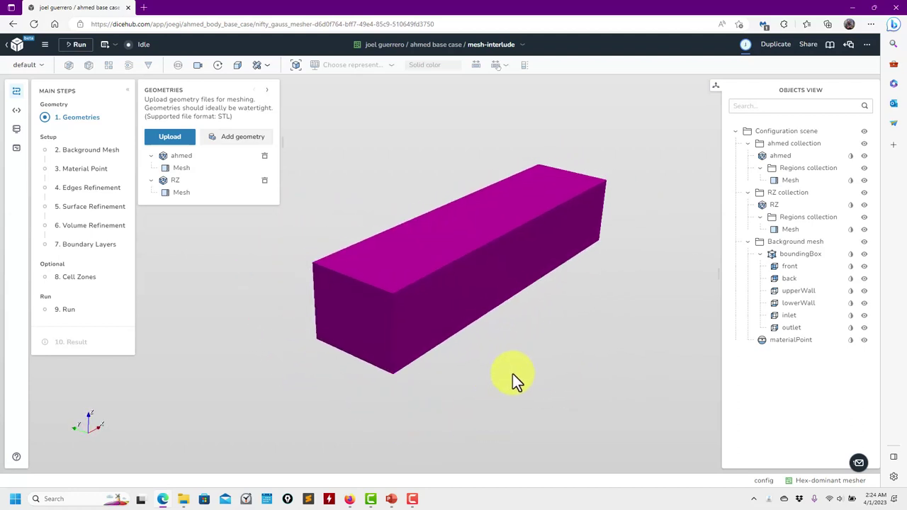
scroll(514, 370, "up", 3)
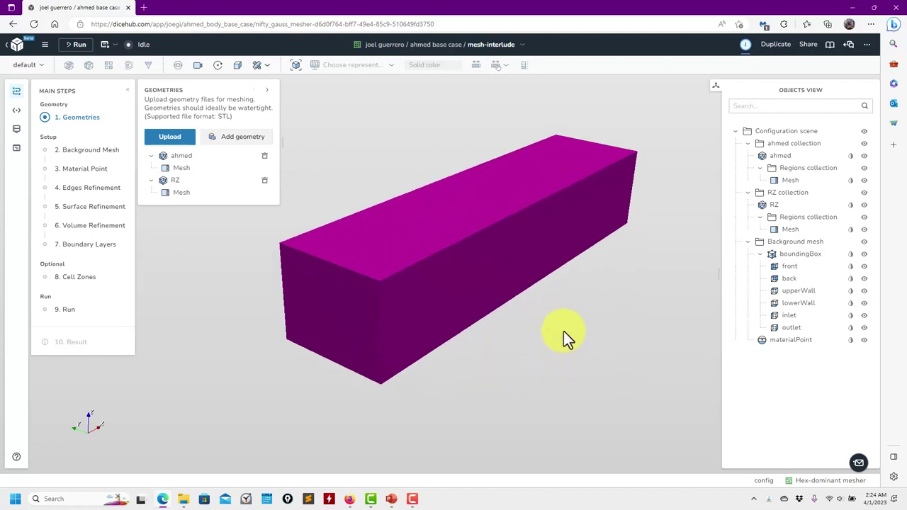
right_click_drag(563, 331, 562, 359)
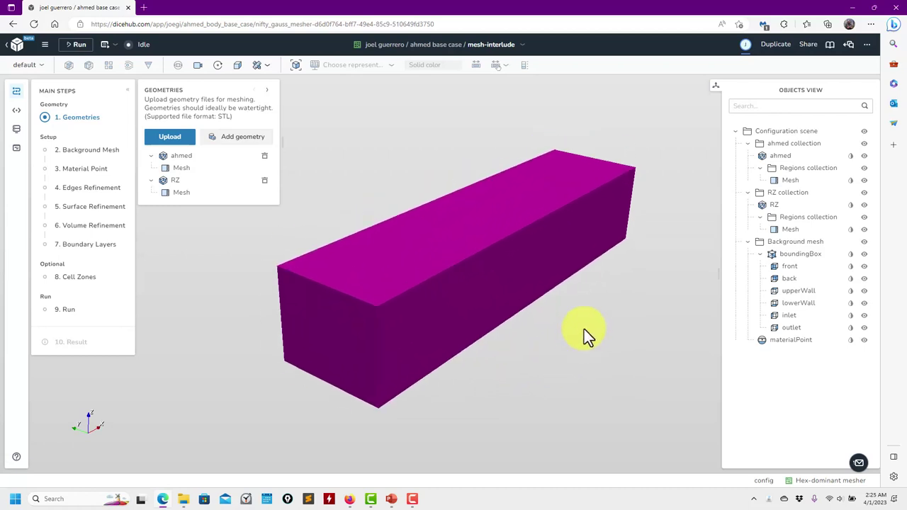
left_click(863, 193)
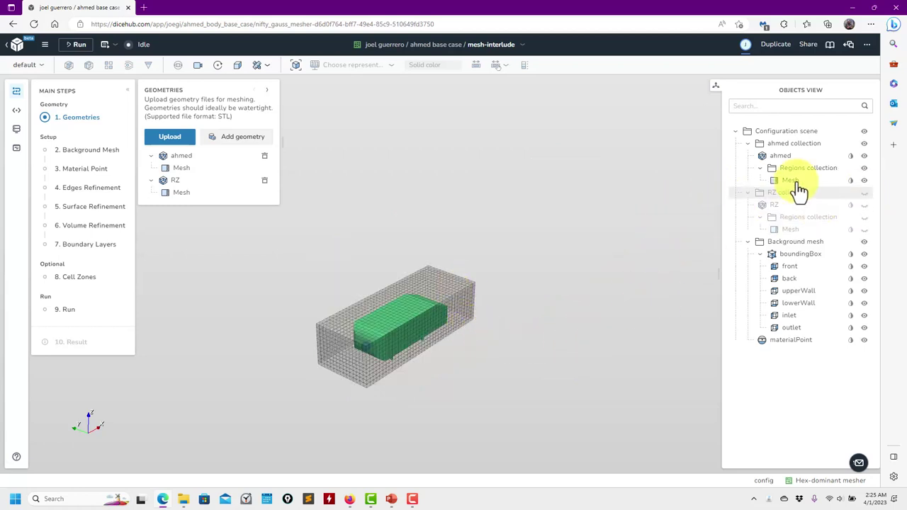
right_click_drag(503, 333, 482, 344)
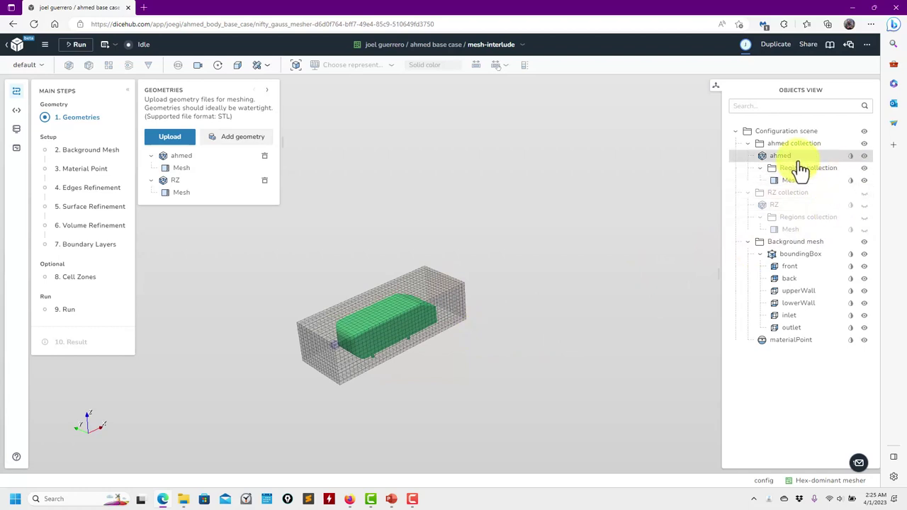
left_click_drag(469, 332, 489, 363)
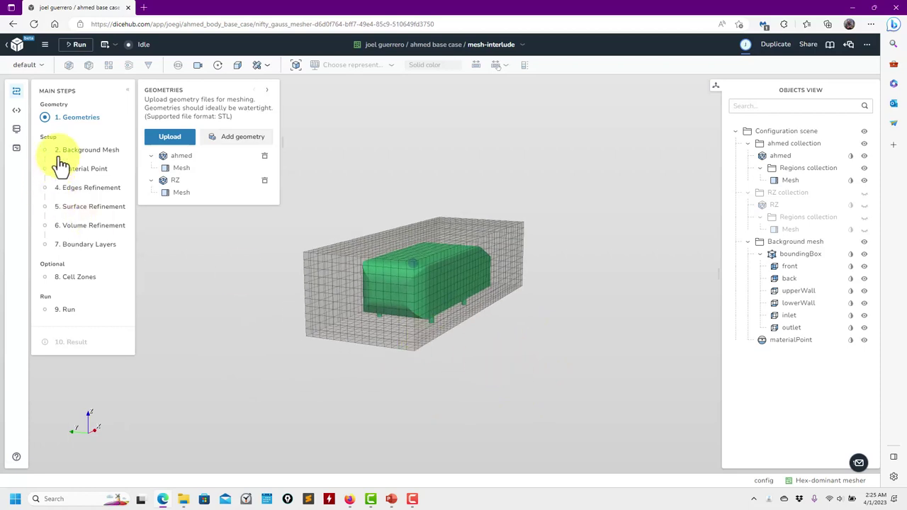
- Show the RZ geometry with its opacity set to 0.4 and inspect it around the ahmed body
left_click(864, 204)
left_click(851, 204)
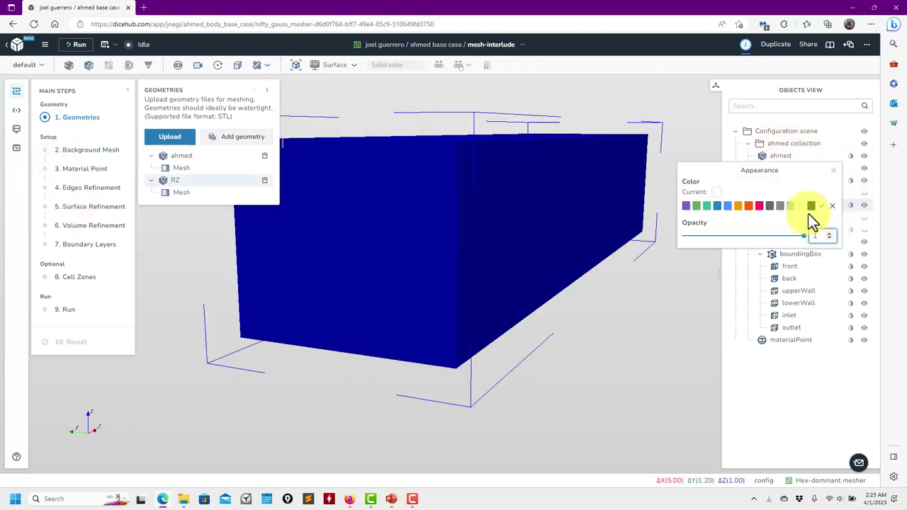
left_click_drag(804, 235, 730, 237)
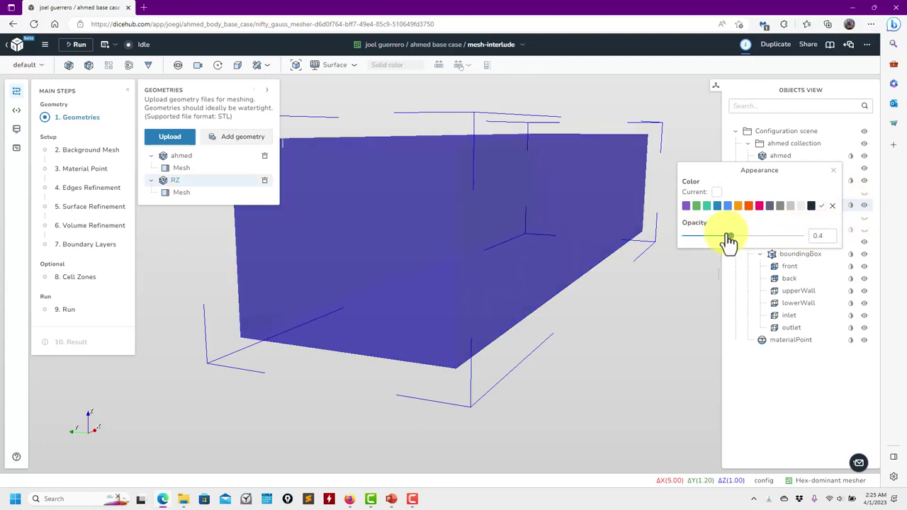
left_click(833, 171)
left_click_drag(559, 309, 557, 344)
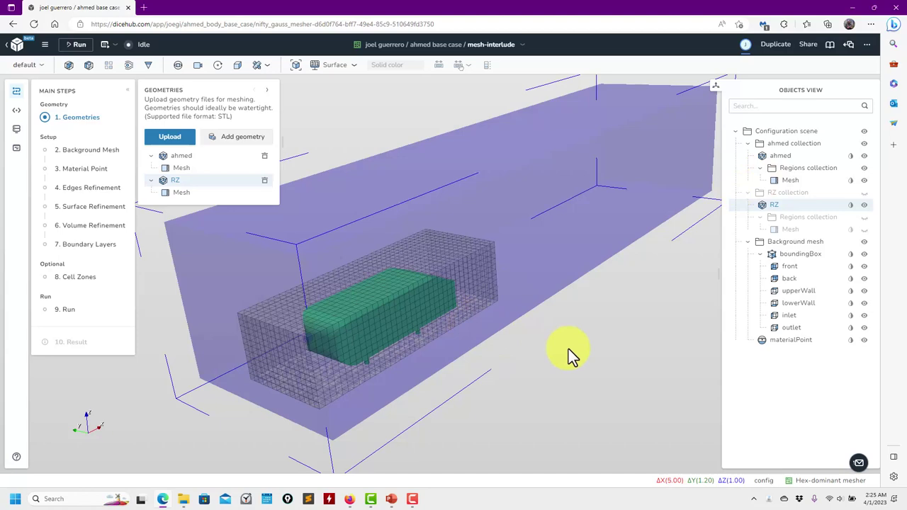
left_click_drag(568, 348, 598, 343)
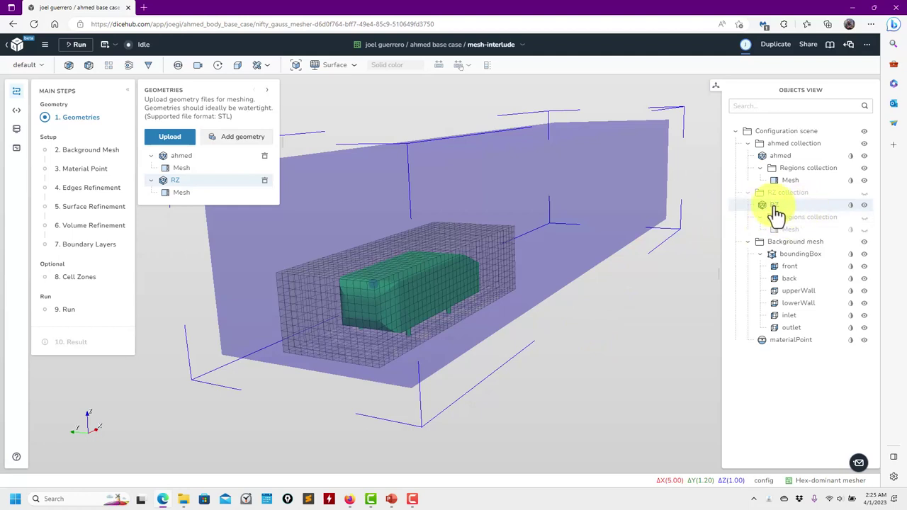
- Hide the RZ geometry and add a box as a geometrical entity
left_click(852, 207)
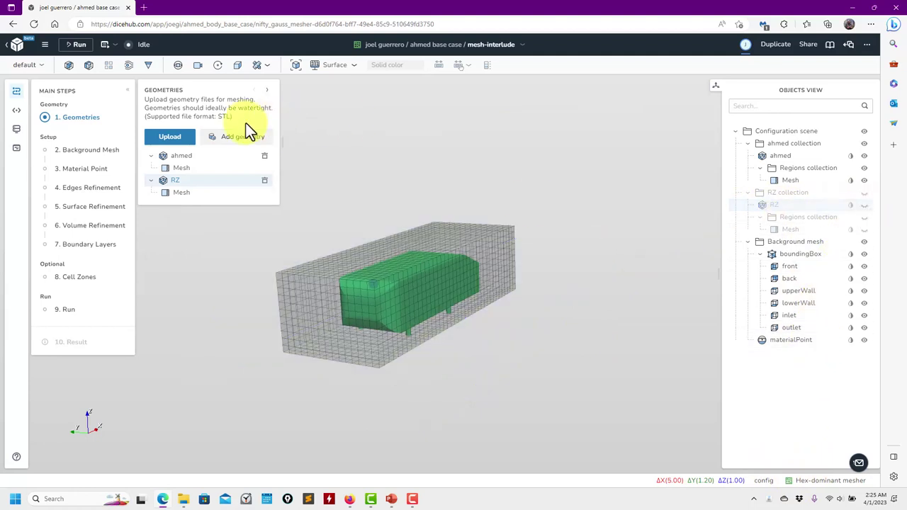
left_click(241, 136)
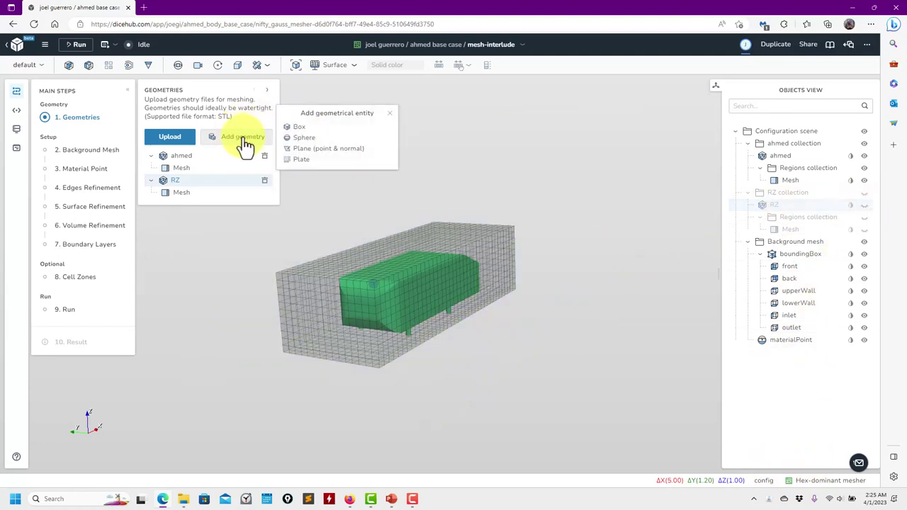
left_click(310, 132)
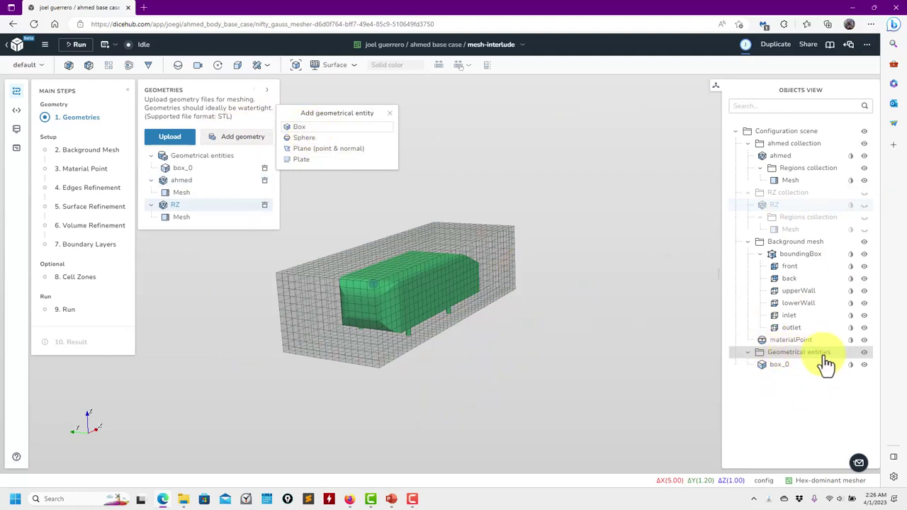
- Hide the ahmed geometry, its mesh region and the background mesh, and select the added box
left_click_drag(414, 231, 438, 319)
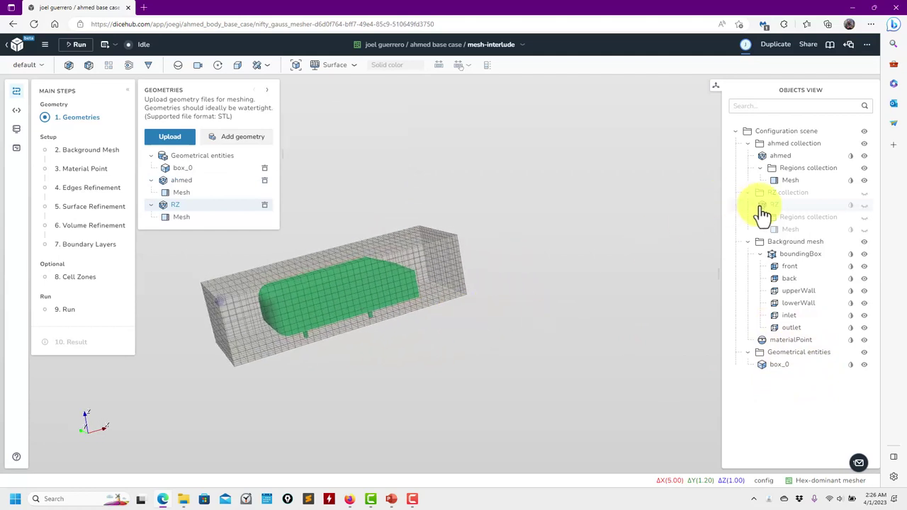
left_click(864, 155)
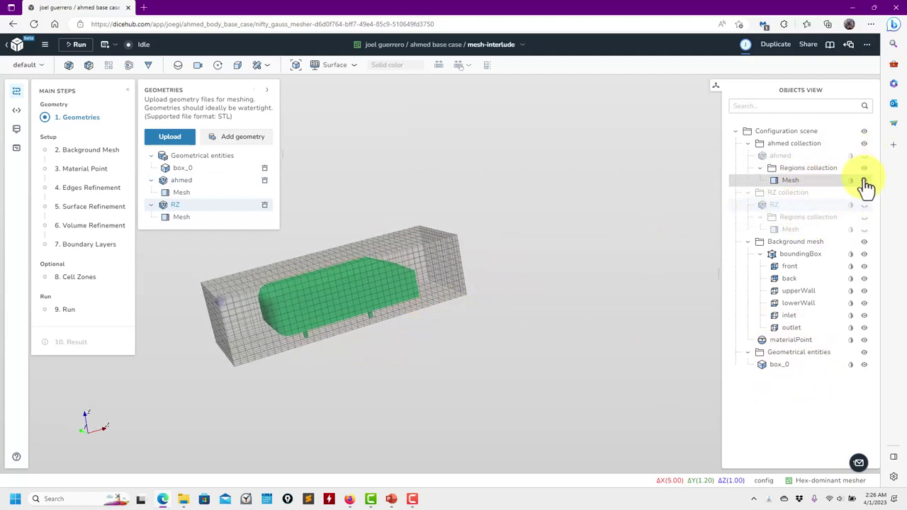
left_click(864, 180)
left_click_drag(506, 326, 493, 330)
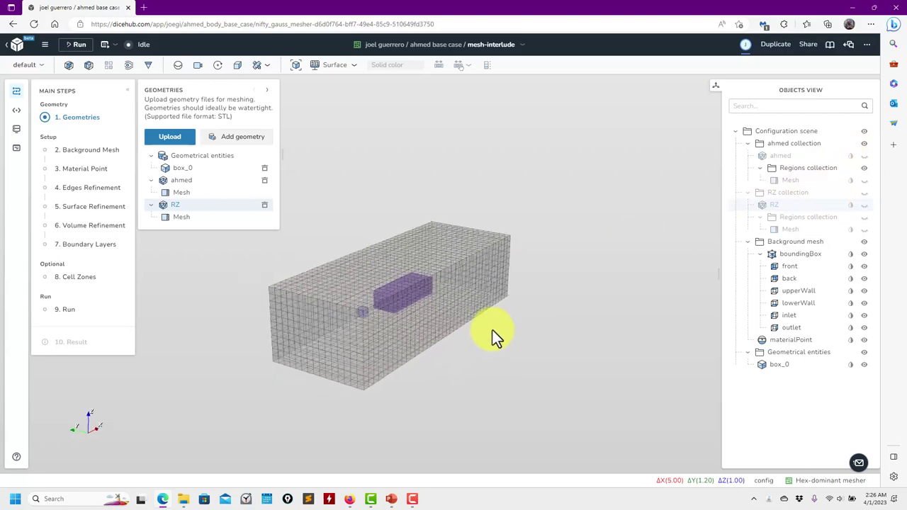
left_click(864, 254)
left_click(424, 286)
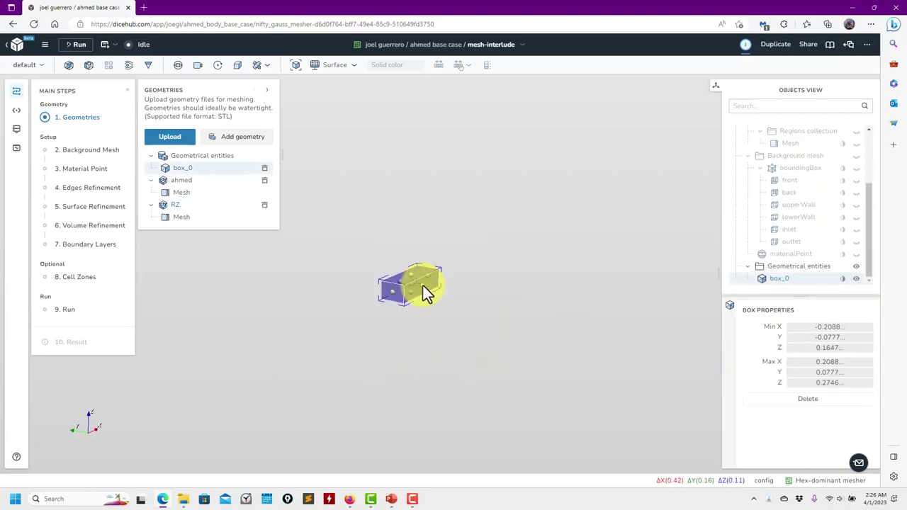
- Enlarge the box to about -0.78 to 1.03 in X, -0.66 to 0.67 in Y and 0.76 maximum Z, and show the ahmed geometry
left_click_drag(423, 286, 412, 212)
left_click_drag(416, 307, 227, 301)
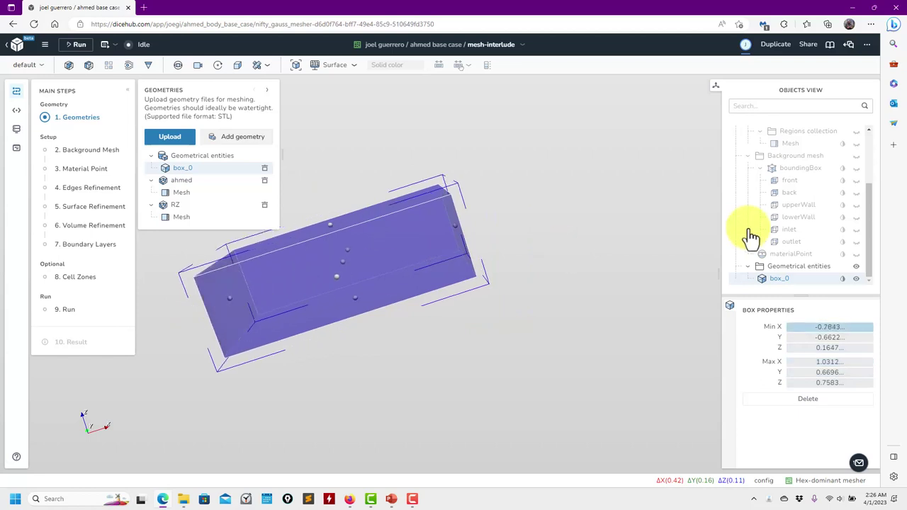
scroll(776, 253, "up", 3)
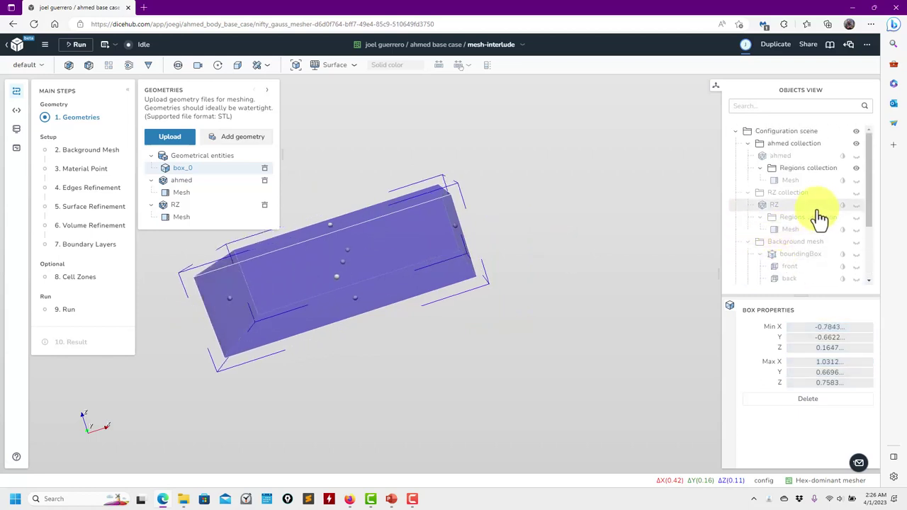
left_click(856, 155)
left_click_drag(467, 328, 489, 312)
- Hide the ahmed geometry, extend the box's lower face to a minimum Z of about -0.32, and show the ahmed geometry again
left_click(856, 156)
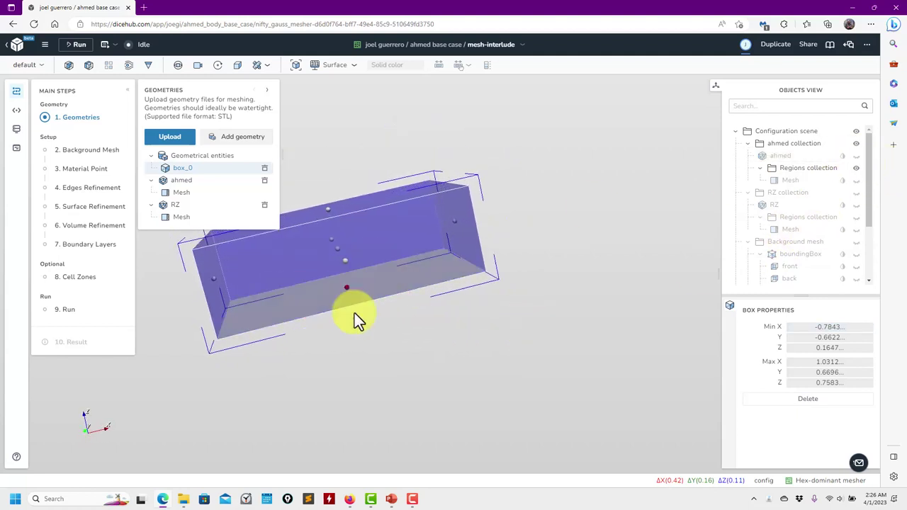
left_click_drag(355, 314, 377, 360)
left_click(856, 155)
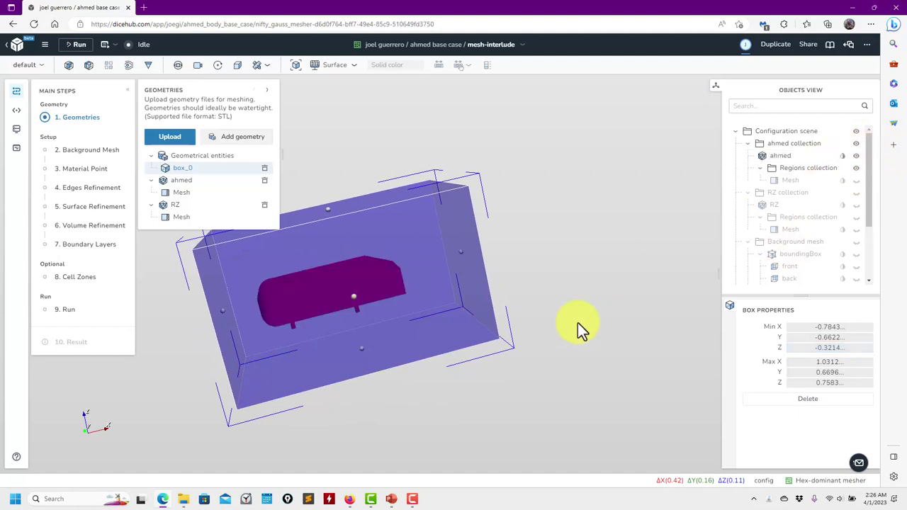
left_click_drag(578, 325, 496, 368)
- Go to the Background Mesh step, show the background mesh with the ahmed body and hide box_0
left_click(81, 152)
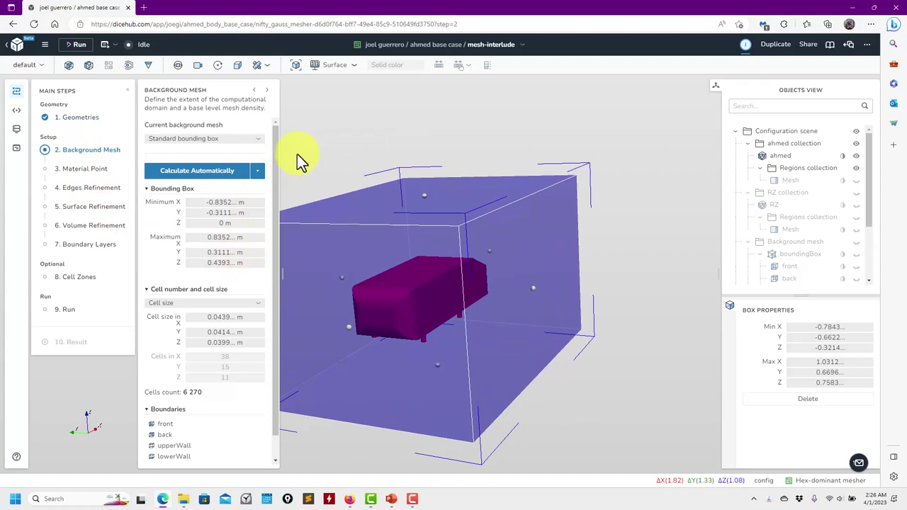
scroll(789, 244, "down", 3)
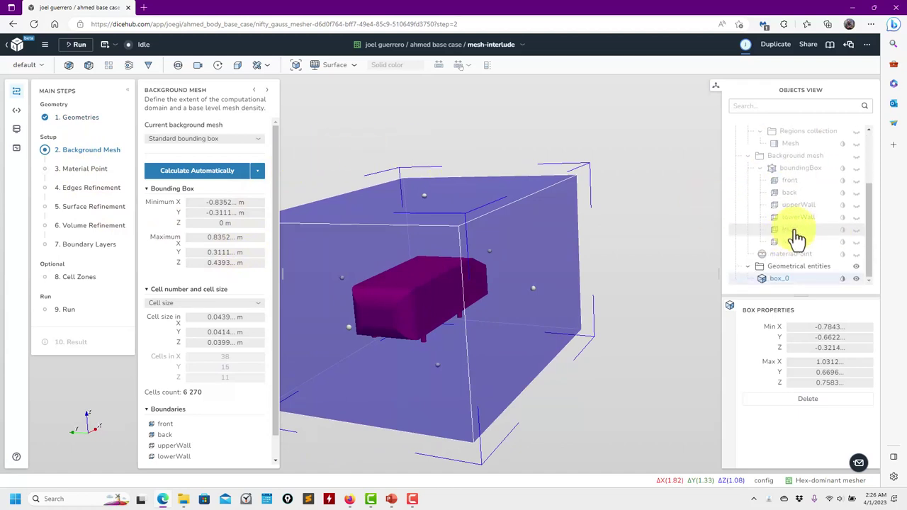
scroll(801, 238, "up", 1)
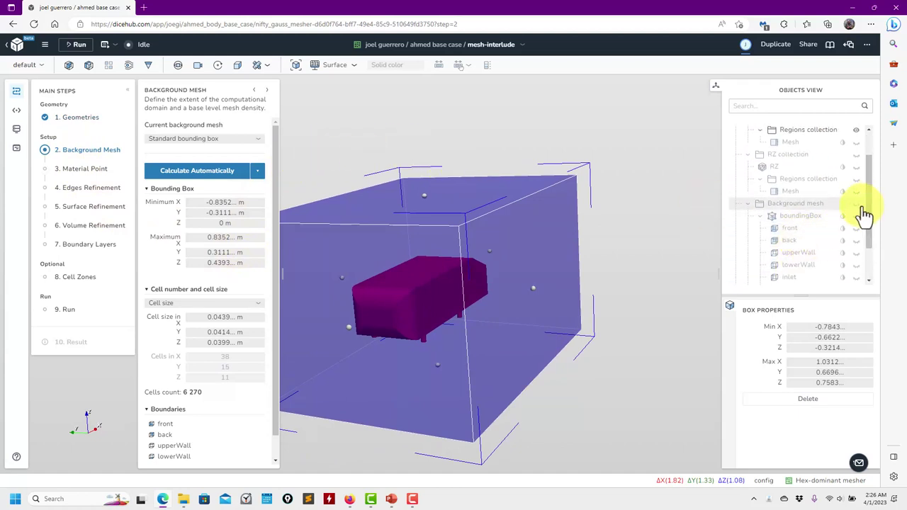
left_click_drag(636, 300, 680, 277)
scroll(790, 203, "up", 2)
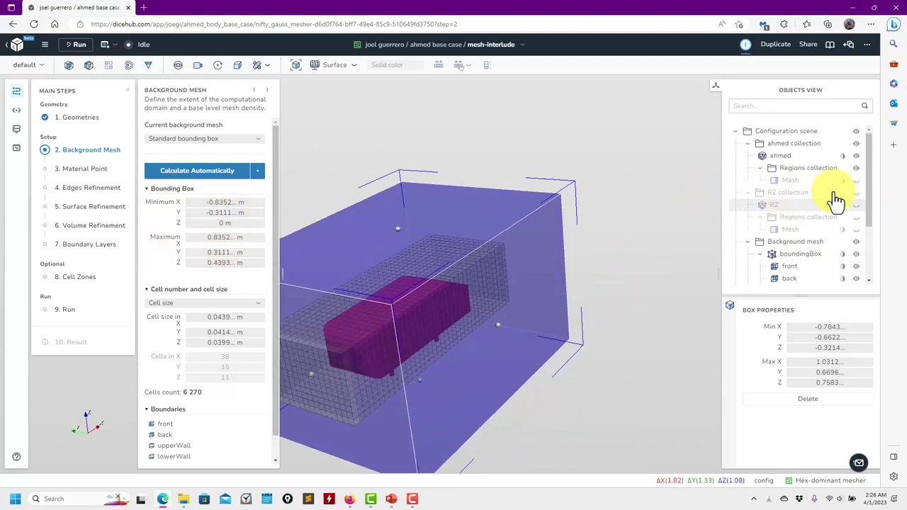
scroll(808, 252, "down", 4)
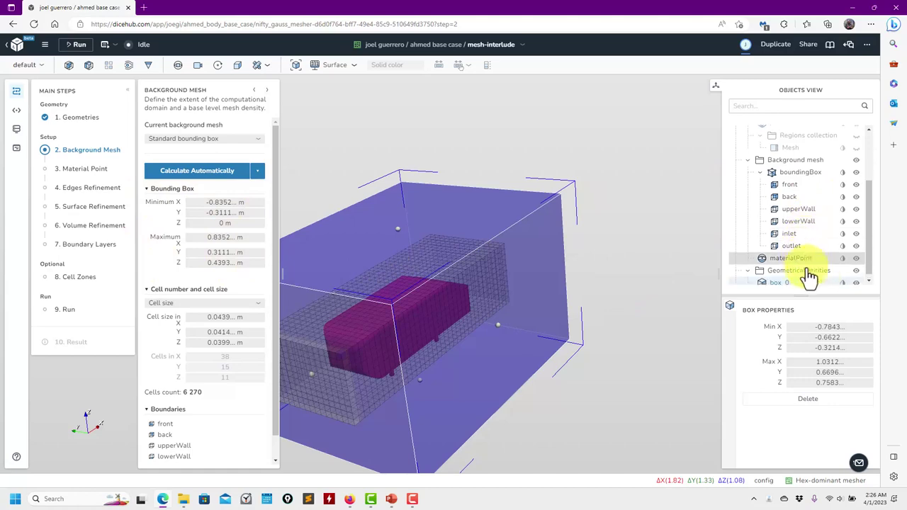
left_click(856, 278)
- Extend the background mesh bounding box to about -0.93 m minimum Y, 1.38 m maximum Y and 0.90 m maximum Z
left_click_drag(573, 324, 479, 284)
left_click(480, 277)
left_click(522, 260)
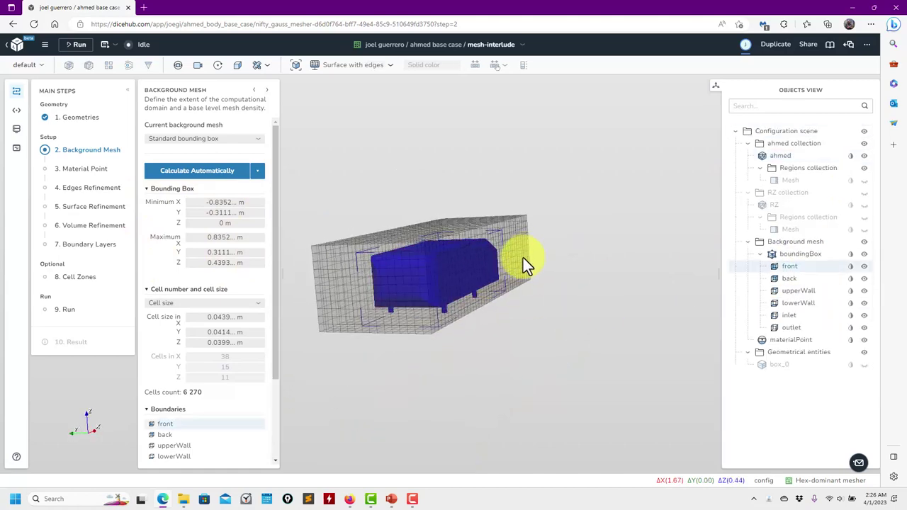
left_click_drag(492, 263, 617, 285)
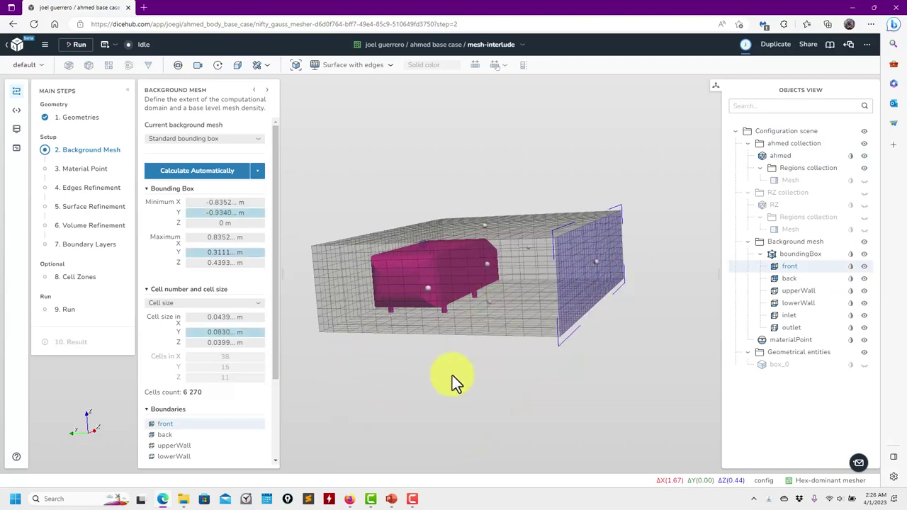
left_click_drag(453, 376, 296, 282)
left_click_drag(503, 250, 500, 211)
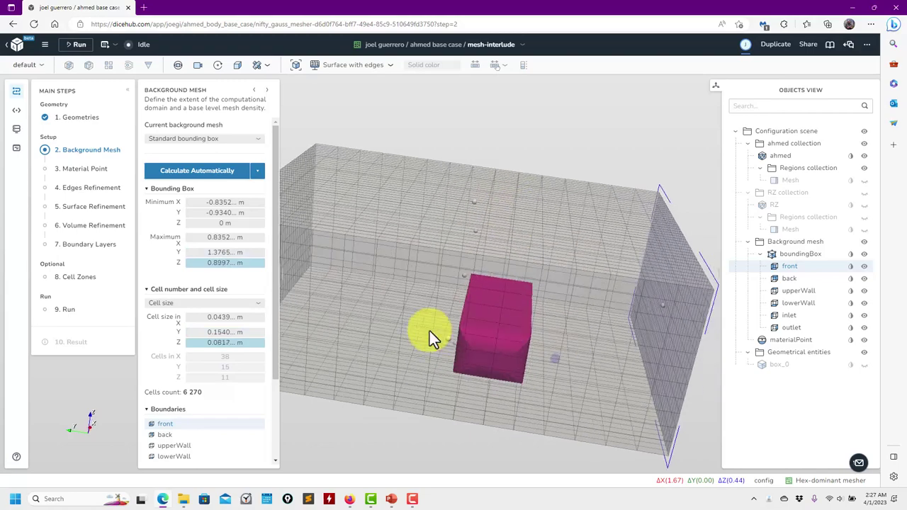
- Extend the background mesh bounding box to about 1.76 m maximum X, -1.23 m minimum Y and -1.12 m minimum X
left_click_drag(427, 330, 398, 323)
left_click_drag(426, 237, 468, 371)
left_click_drag(575, 361, 502, 414)
scroll(498, 409, "down", 5)
left_click_drag(571, 315, 455, 360)
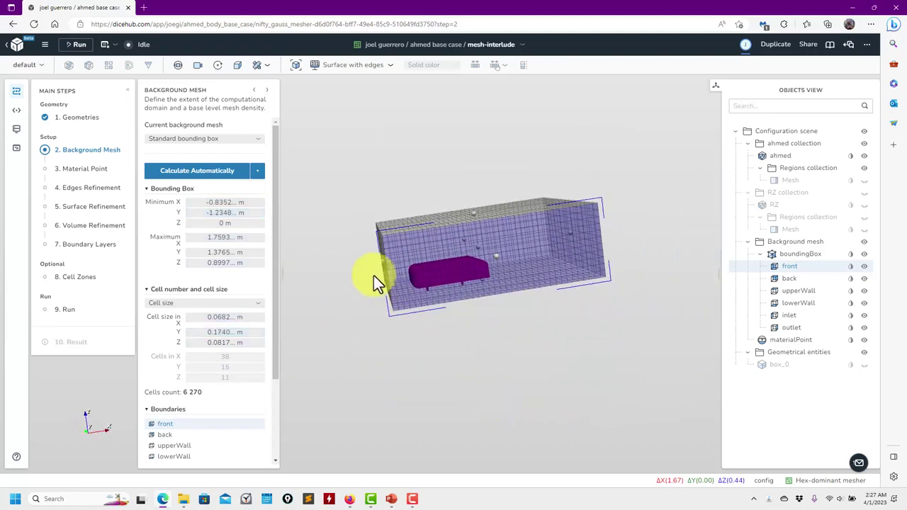
left_click_drag(381, 261, 365, 269)
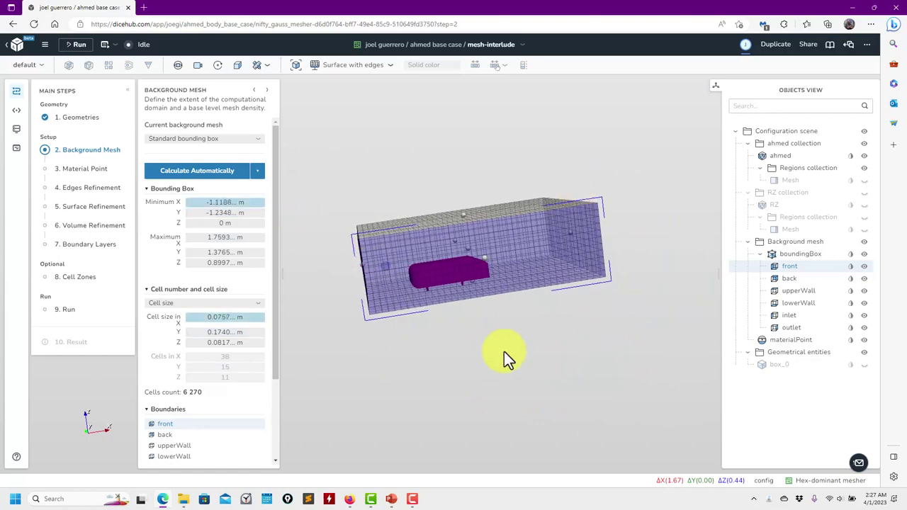
left_click_drag(504, 355, 414, 294)
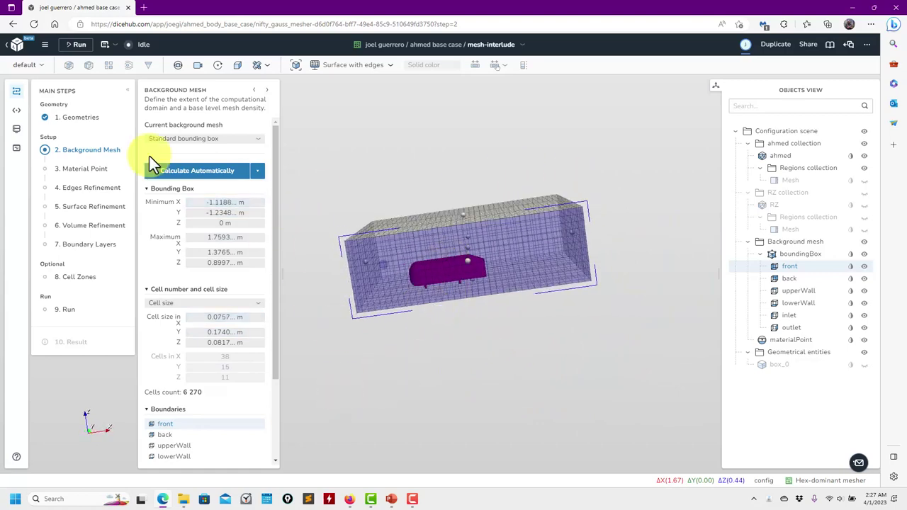
- In the Material Point step, move the material point beside the ahmed body to about X -0.48, Y -0.69, Z 0.40 m
left_click(91, 171)
left_click_drag(354, 344, 346, 369)
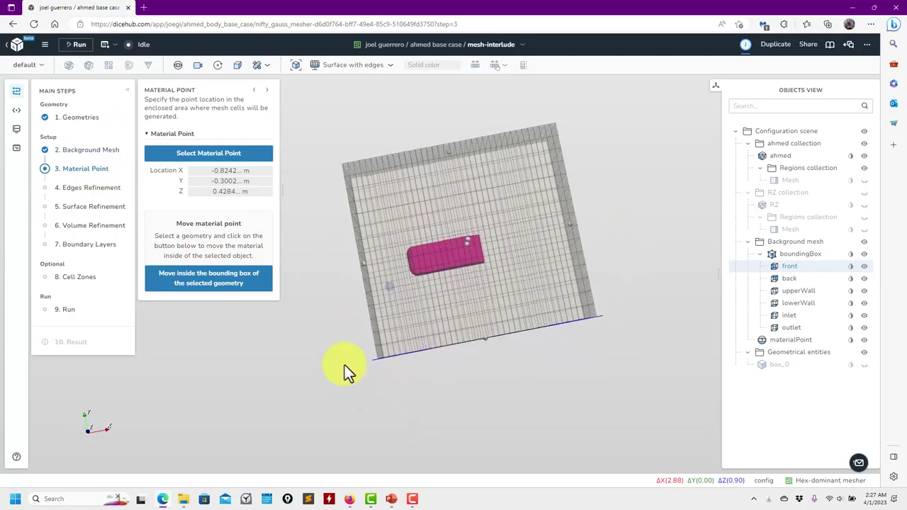
left_click(388, 286)
left_click_drag(389, 286, 400, 302)
left_click_drag(407, 333, 611, 322)
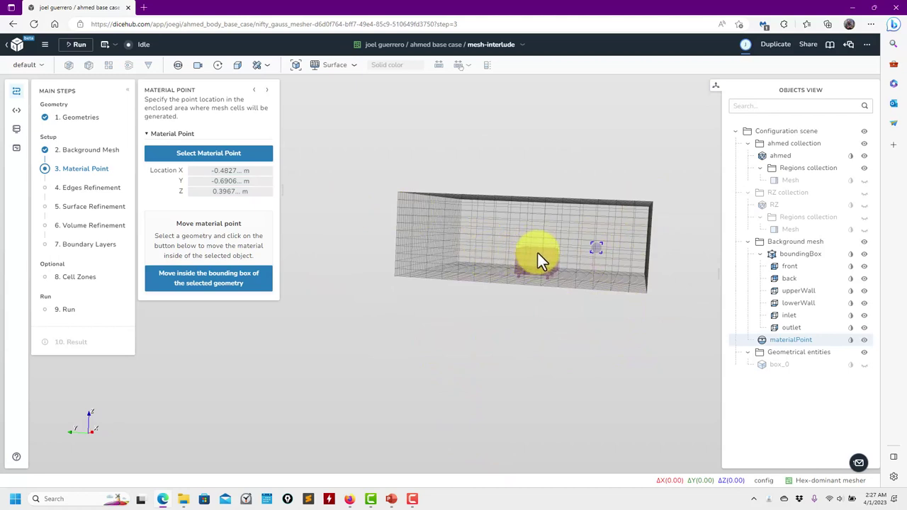
left_click_drag(518, 311, 381, 318)
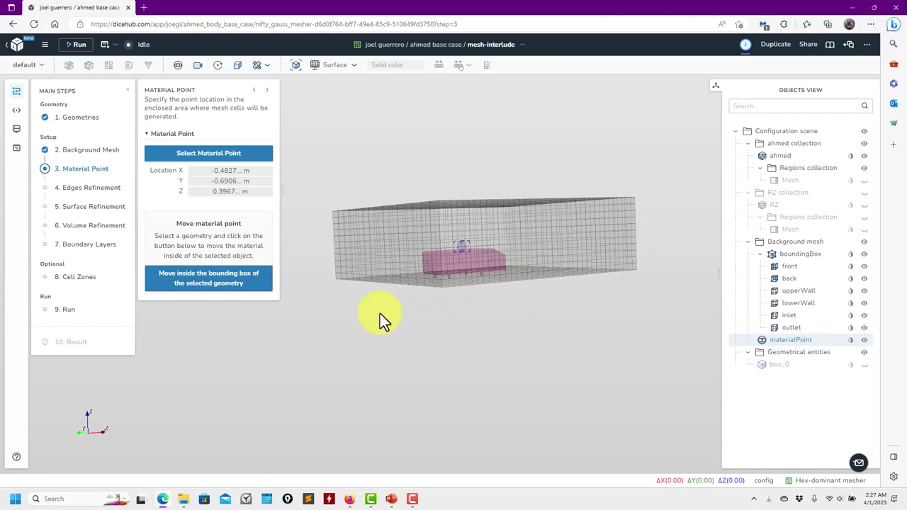
- Go to the Edges Refinement step, hide the background mesh and set the ahmed geometry's opacity to 1
left_click(92, 190)
left_click_drag(472, 330, 369, 347)
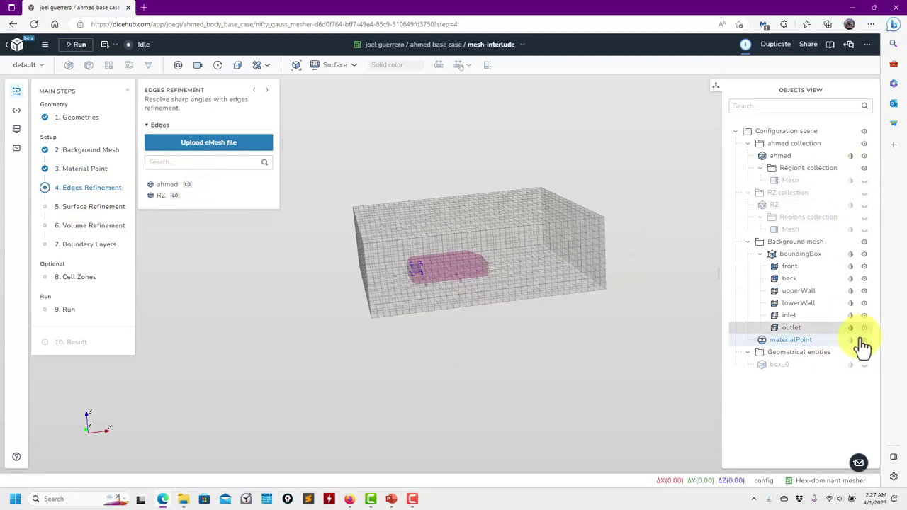
left_click(864, 242)
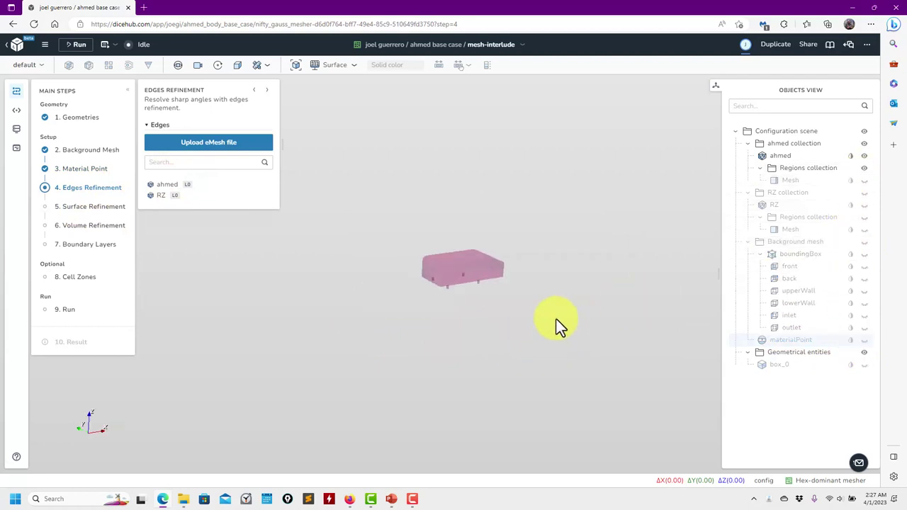
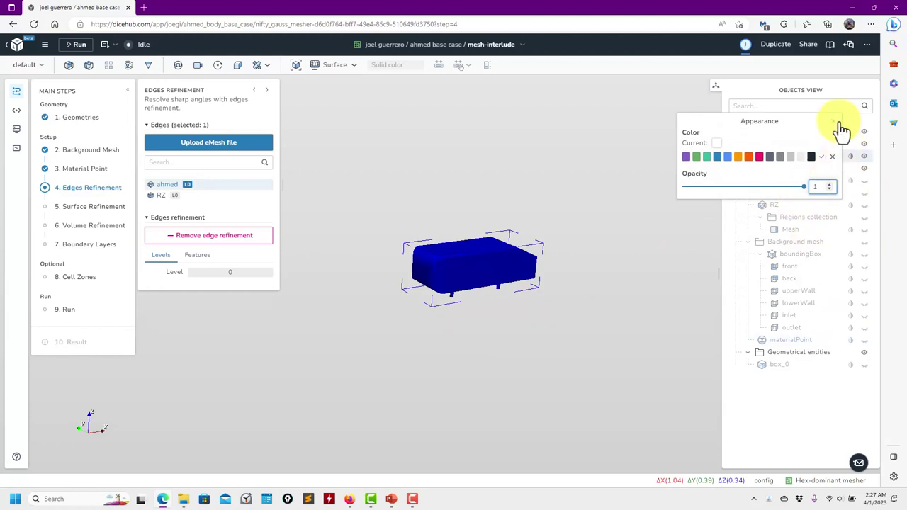
left_click(597, 348)
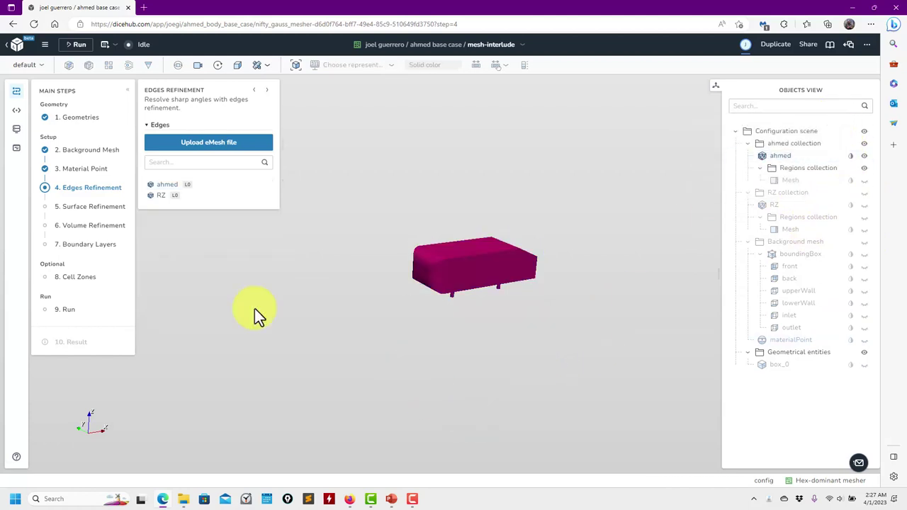
- Add a feature edges filter to the ahmed geometry and apply it
left_click(173, 187)
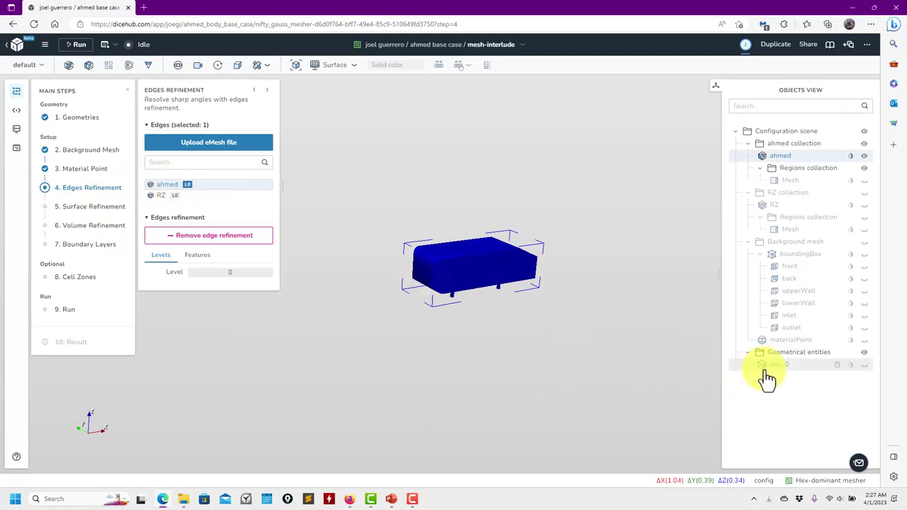
left_click(148, 66)
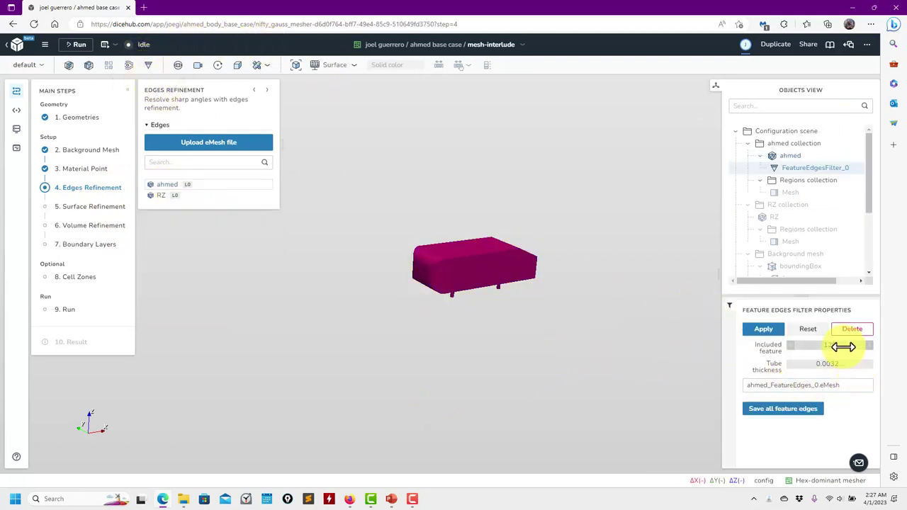
left_click(763, 329)
scroll(506, 330, "up", 10)
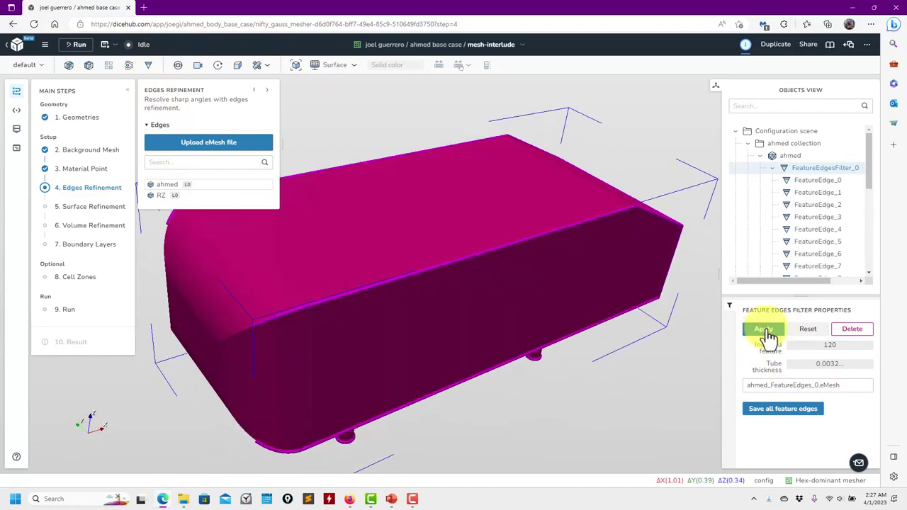
- Set the feature edges filter's included feature value to 170 and apply it
double_click(822, 344)
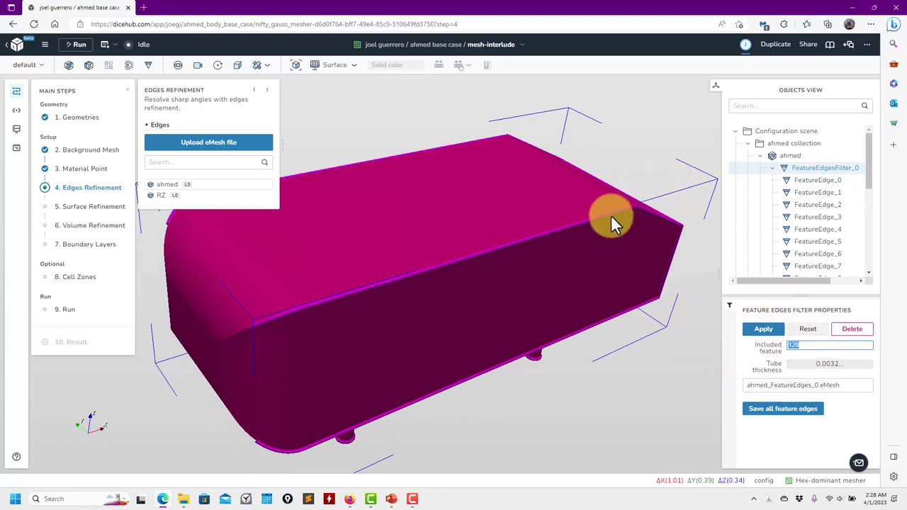
left_click_drag(611, 217, 597, 234)
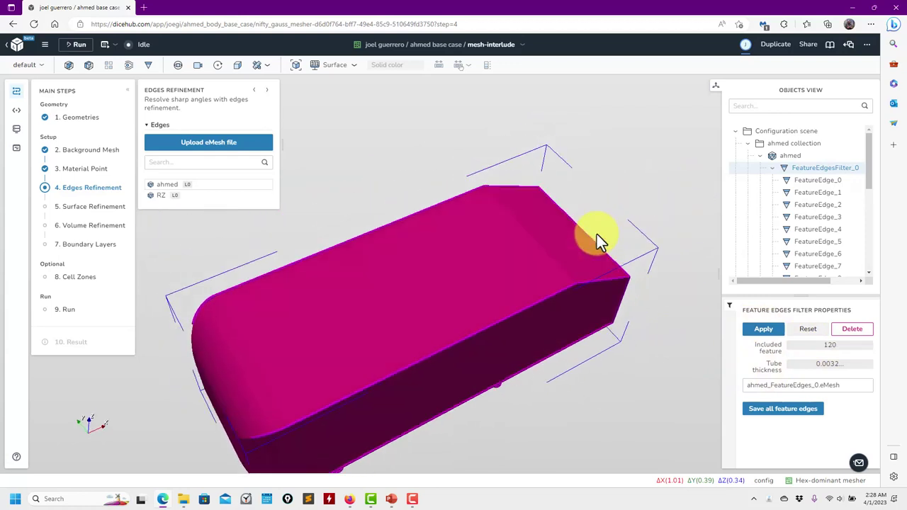
double_click(829, 345)
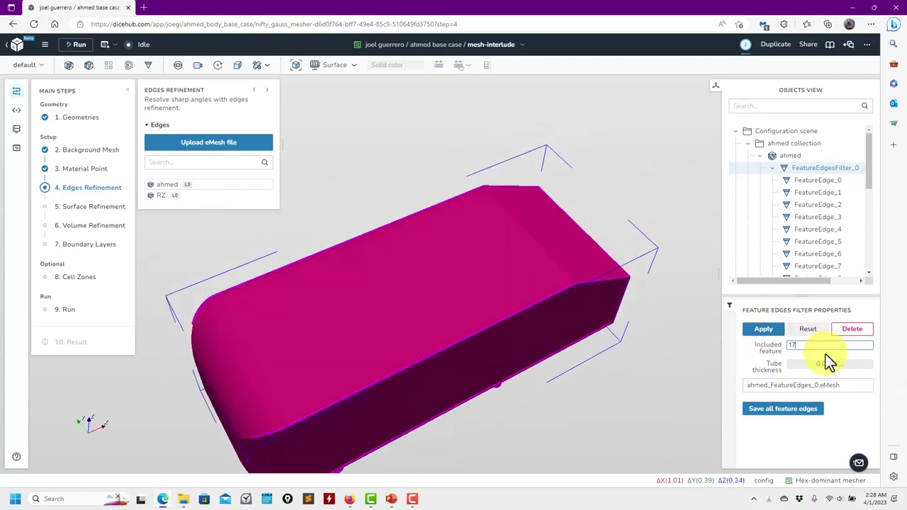
key("Return")
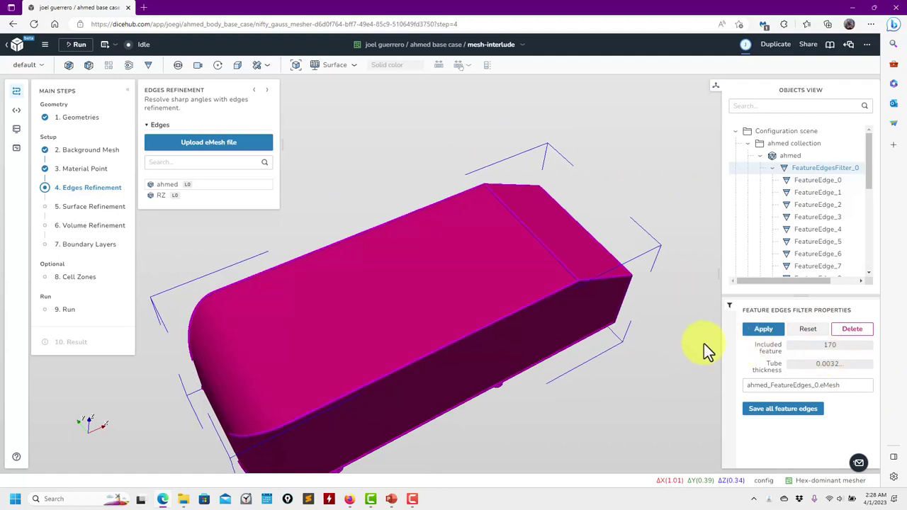
- Inspect the extracted edges around the ahmed body and save all feature edges as ahmed_FeatureEdges_0.eMesh
left_click_drag(705, 350, 606, 124)
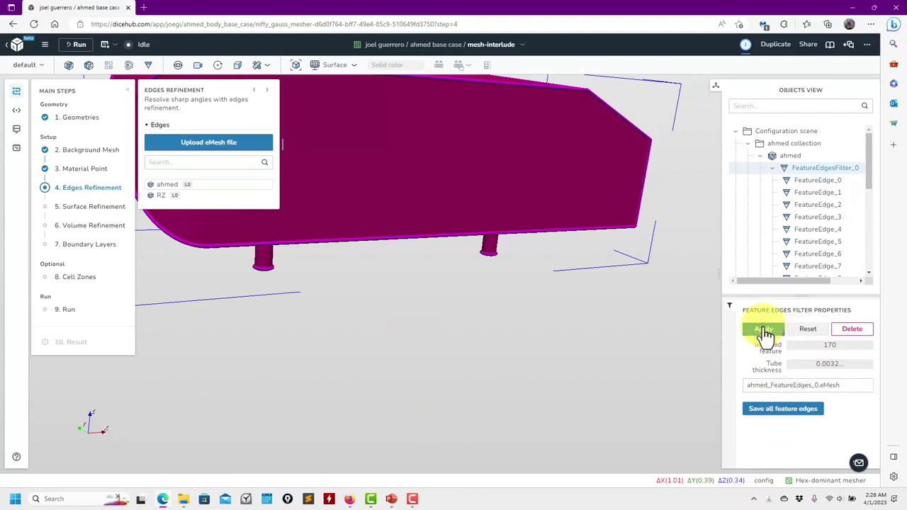
left_click(767, 415)
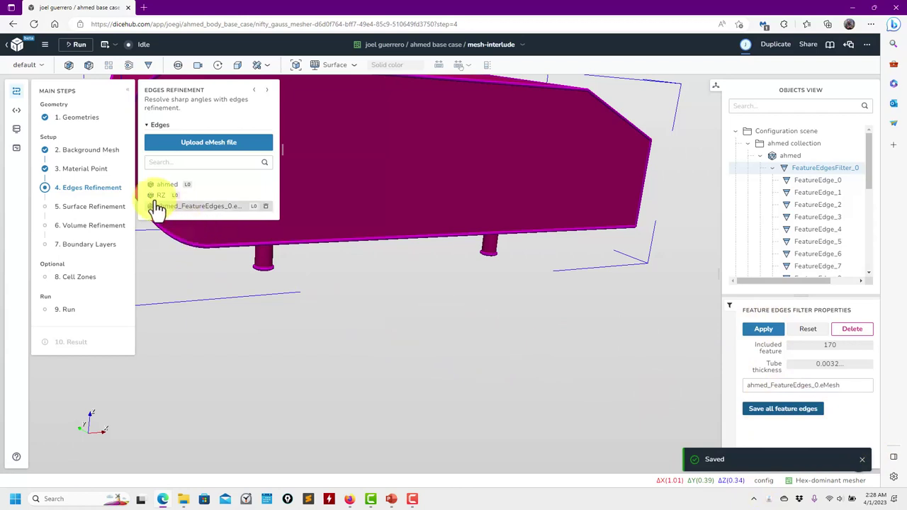
left_click_drag(285, 307, 207, 218)
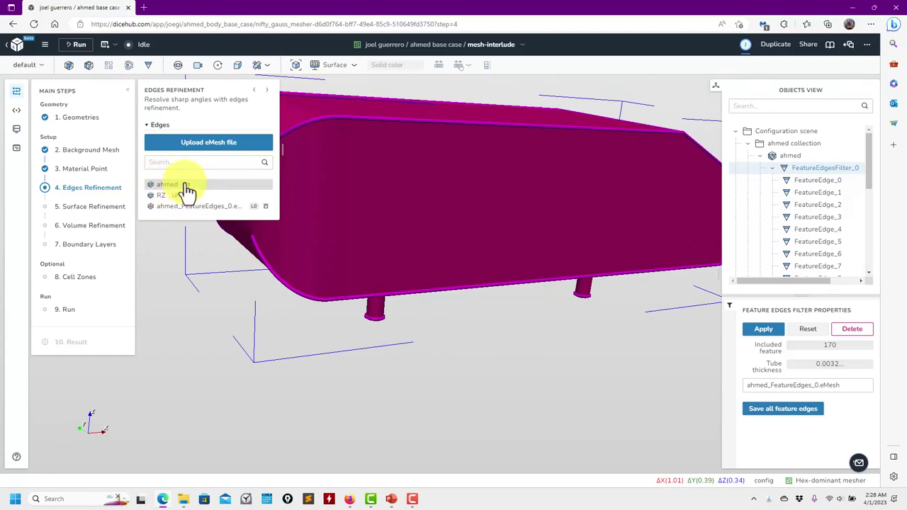
- Remove the edge refinement from ahmed and RZ, and select the ahmed_FeatureEdges_0.eMesh entry
left_click(212, 186)
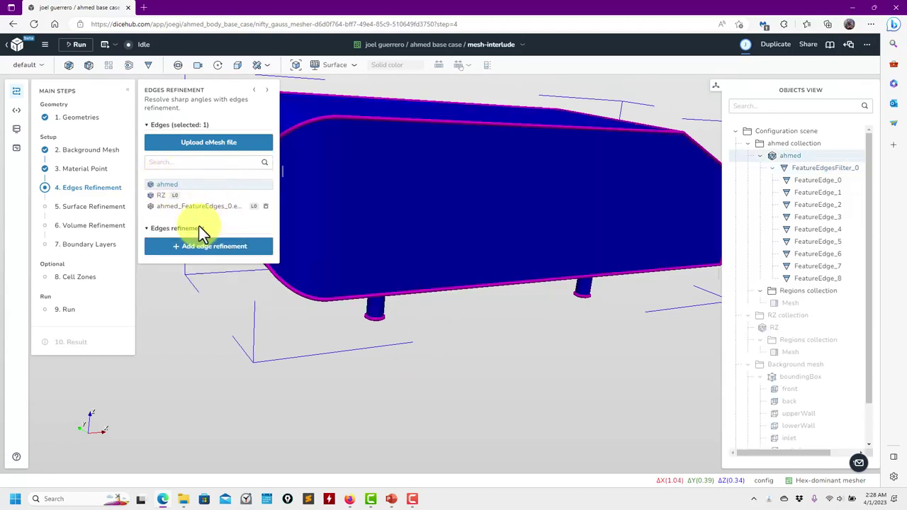
left_click(188, 196)
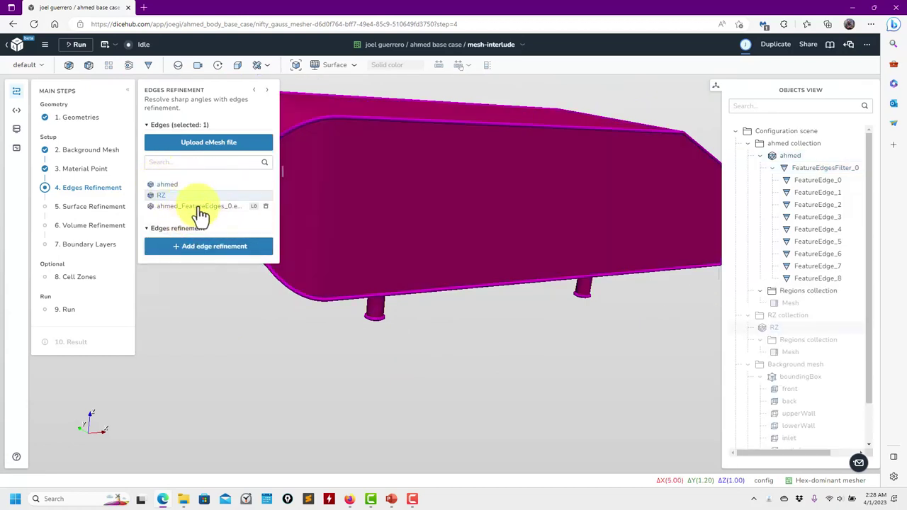
left_click(199, 206)
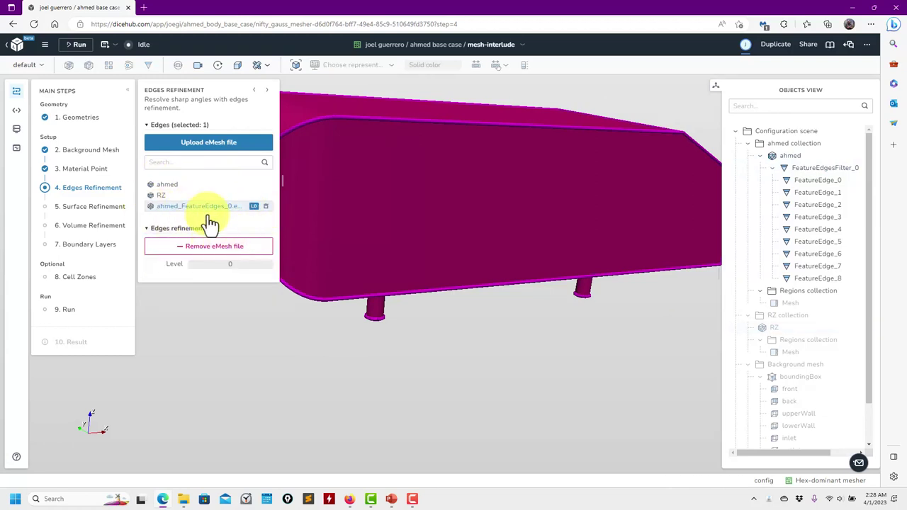
- Examine the extracted feature edges by picking the body outline and a support foot's edge on the ahmed model
scroll(830, 385, "down", 1)
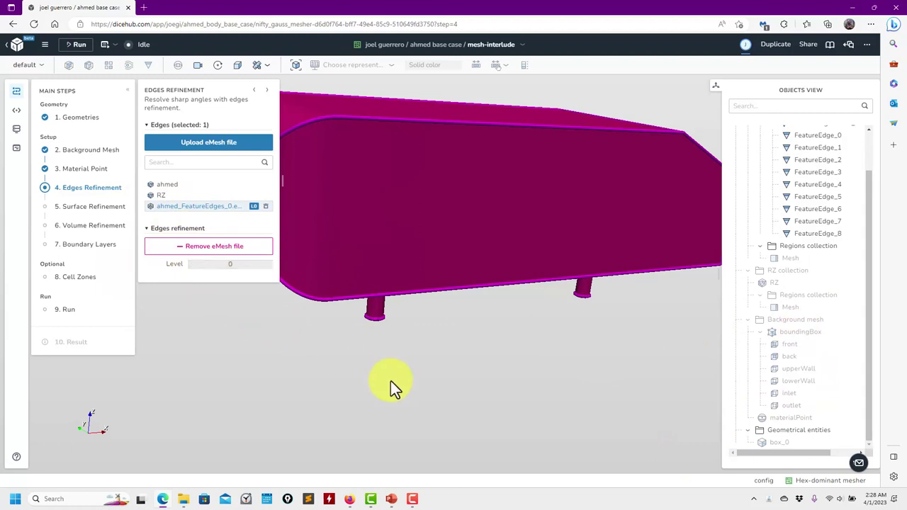
left_click_drag(391, 383, 464, 370)
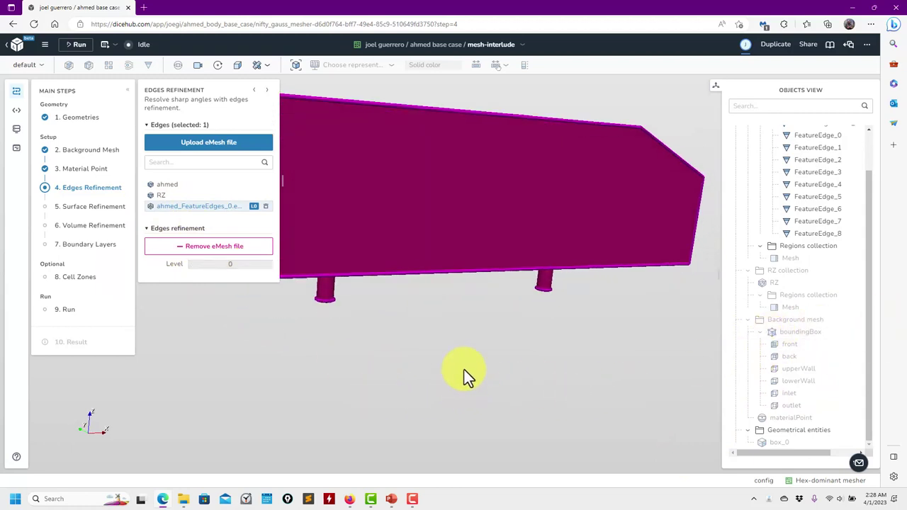
left_click(459, 272)
left_click_drag(542, 338, 223, 278)
left_click_drag(562, 419, 496, 421)
scroll(489, 397, "up", 5)
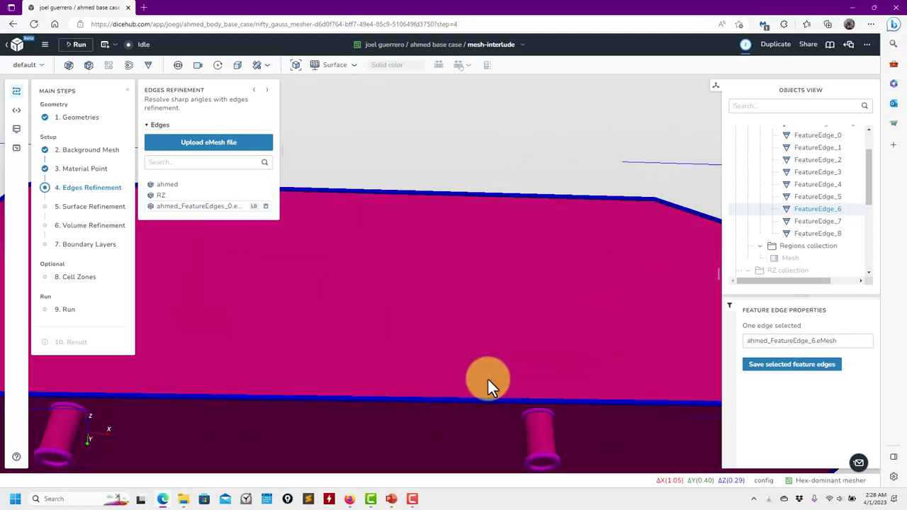
left_click(543, 407)
left_click(539, 459)
scroll(523, 332, "down", 3)
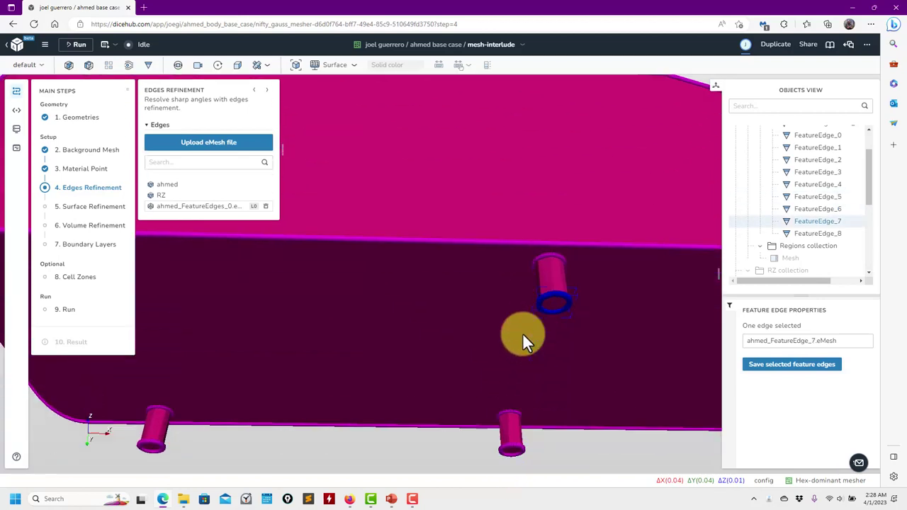
scroll(369, 418, "down", 5)
left_click_drag(375, 433, 377, 295)
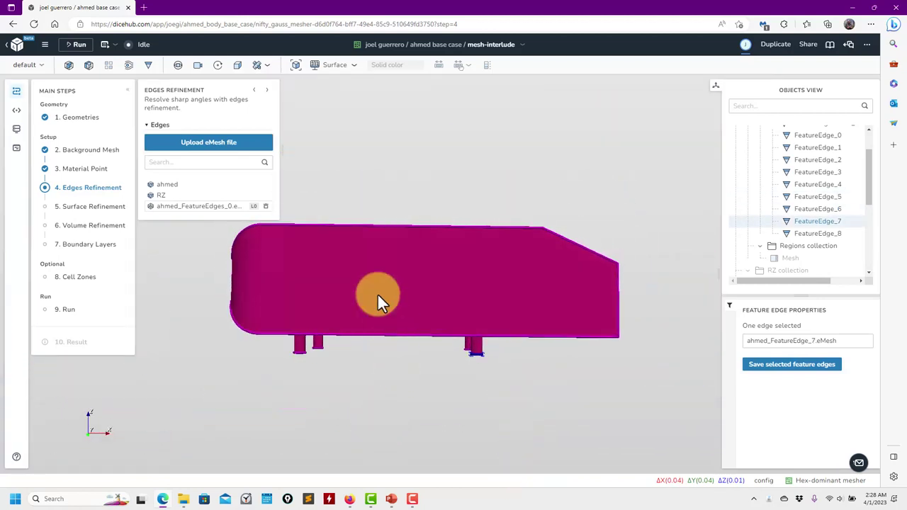
left_click_drag(351, 224, 519, 249)
left_click(503, 225)
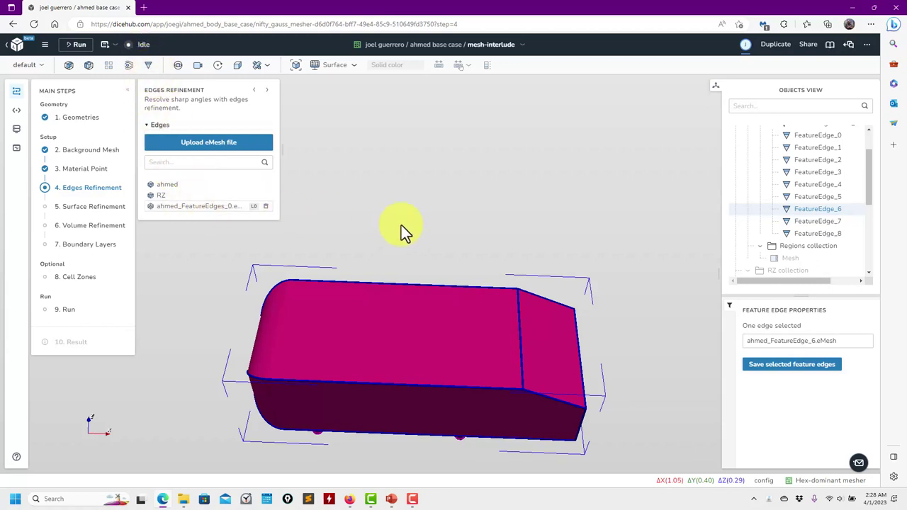
left_click_drag(405, 233, 676, 352)
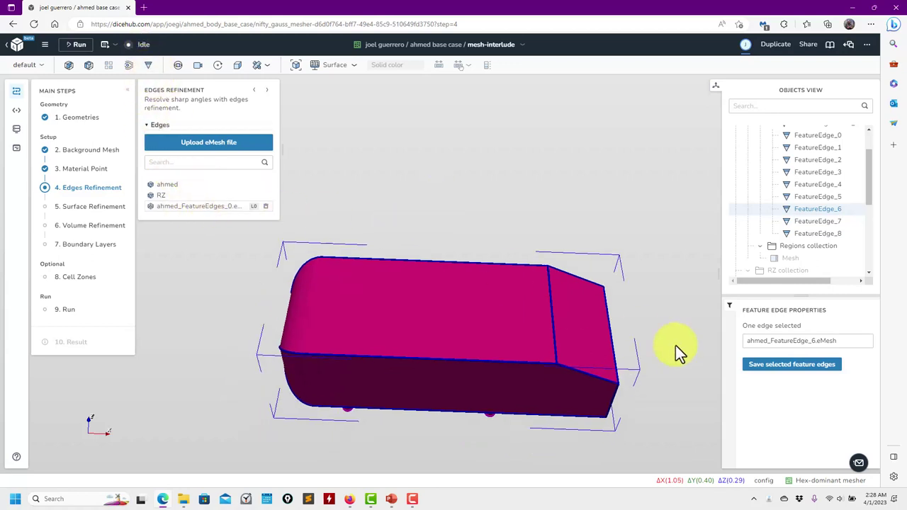
- Set the ahmed surface refinement to minimum level 2 and maximum level 4
left_click(77, 207)
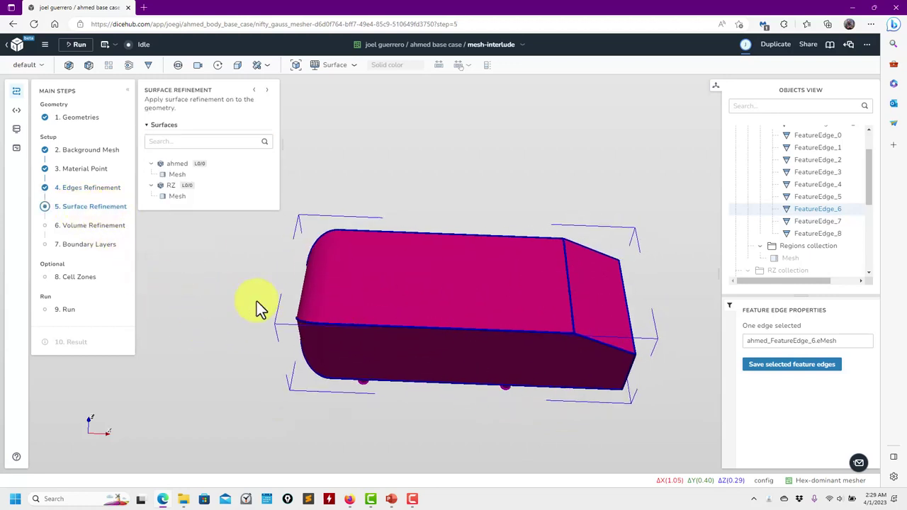
left_click(206, 186)
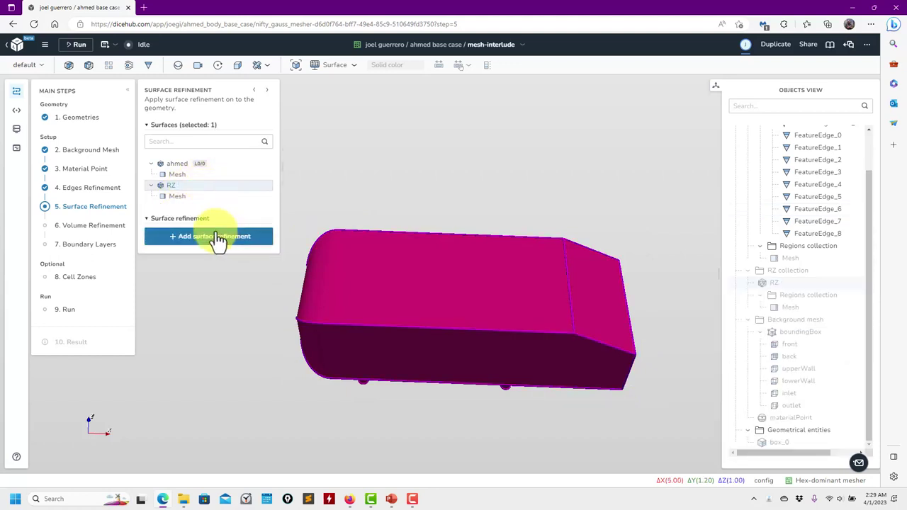
left_click(182, 165)
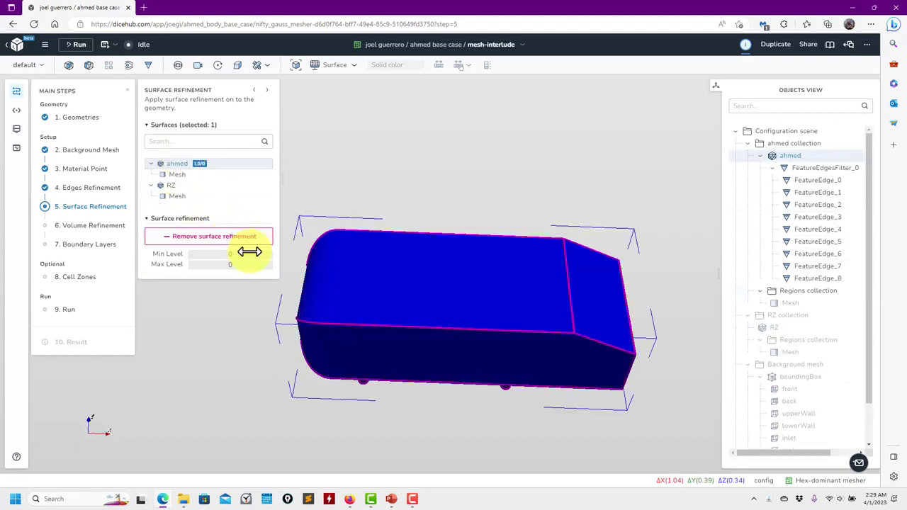
double_click(269, 255)
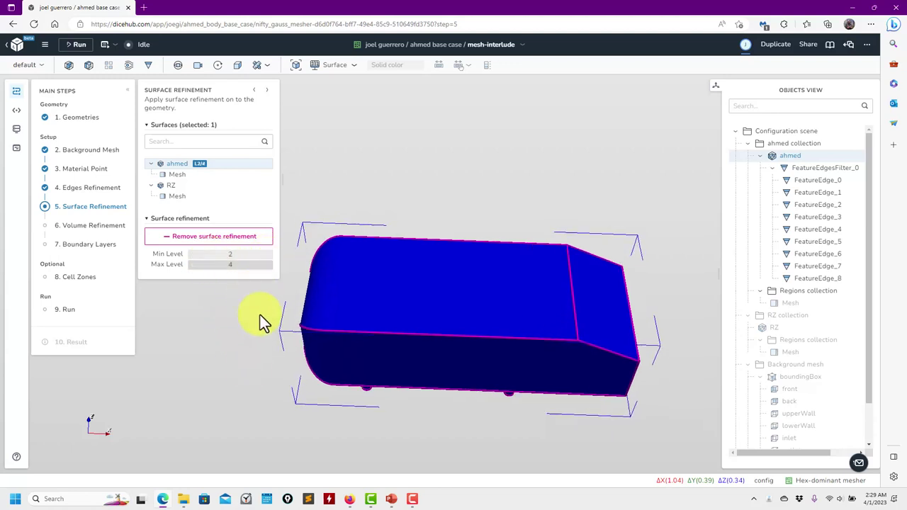
left_click_drag(271, 361, 360, 419)
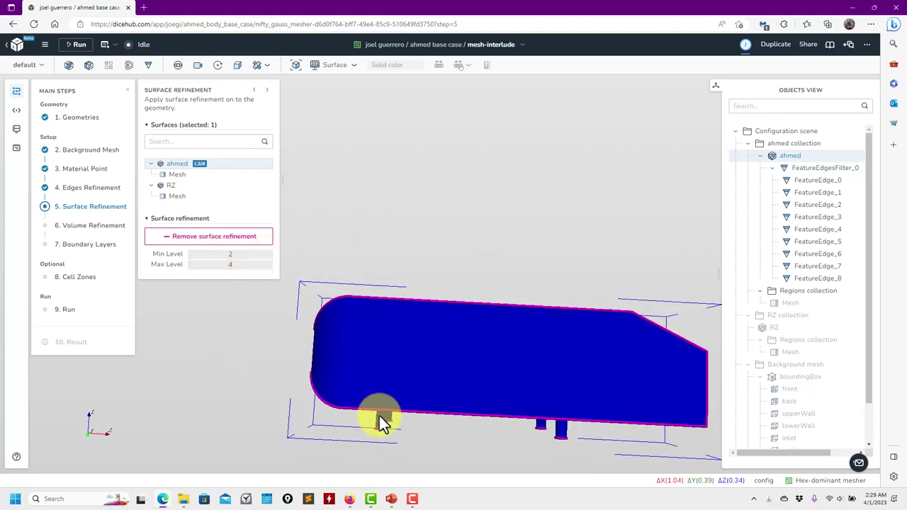
scroll(283, 342, "up", 5)
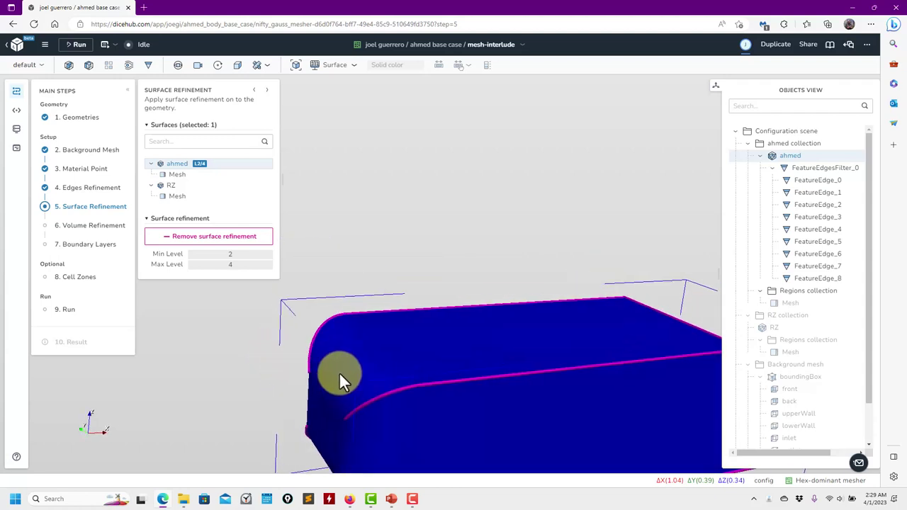
scroll(299, 360, "down", 5)
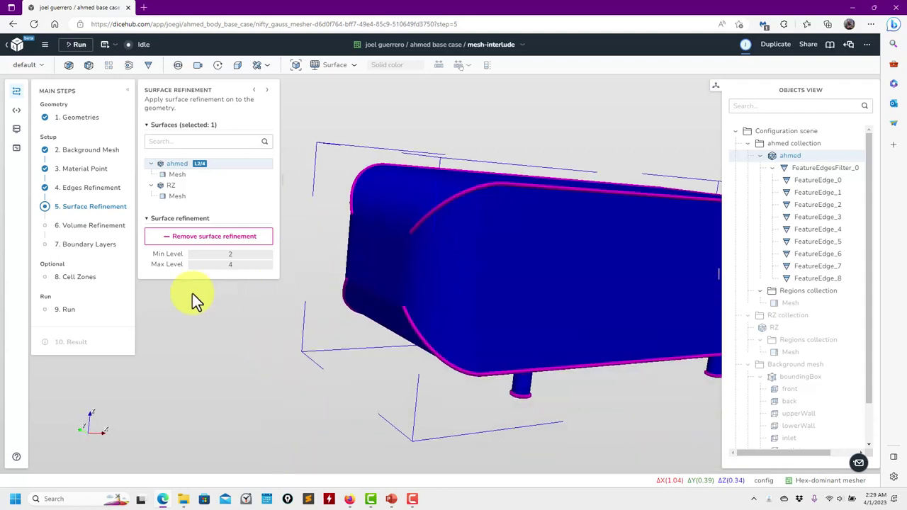
- Try an inside volume refinement of level 1 on RZ, remove it, and check the refinement of box_0
left_click(93, 226)
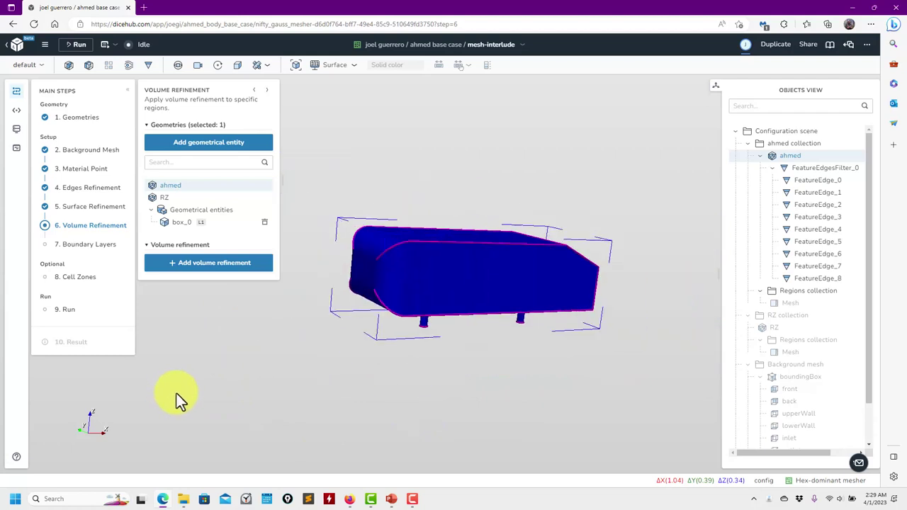
left_click(176, 198)
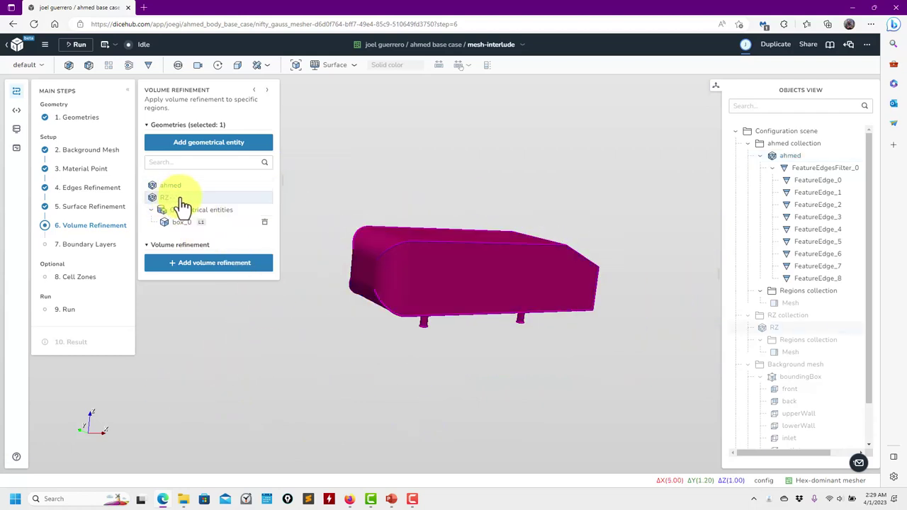
left_click(208, 269)
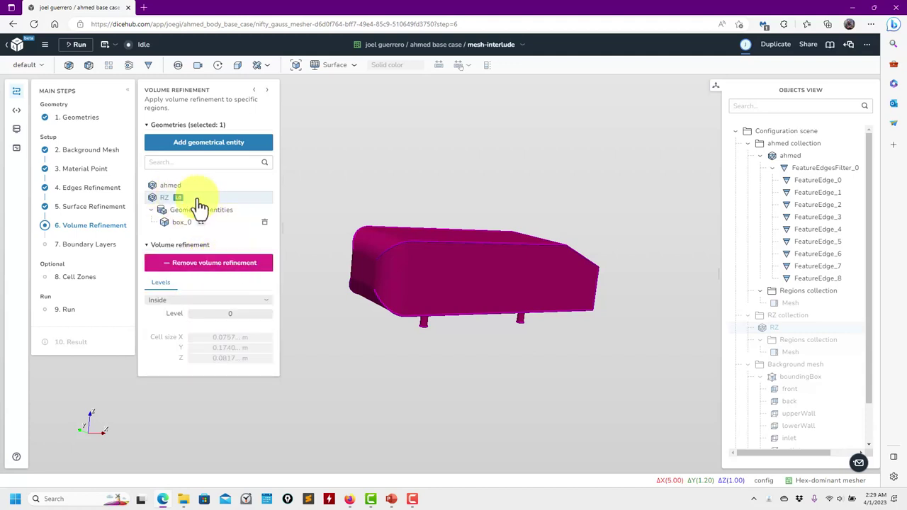
left_click(270, 317)
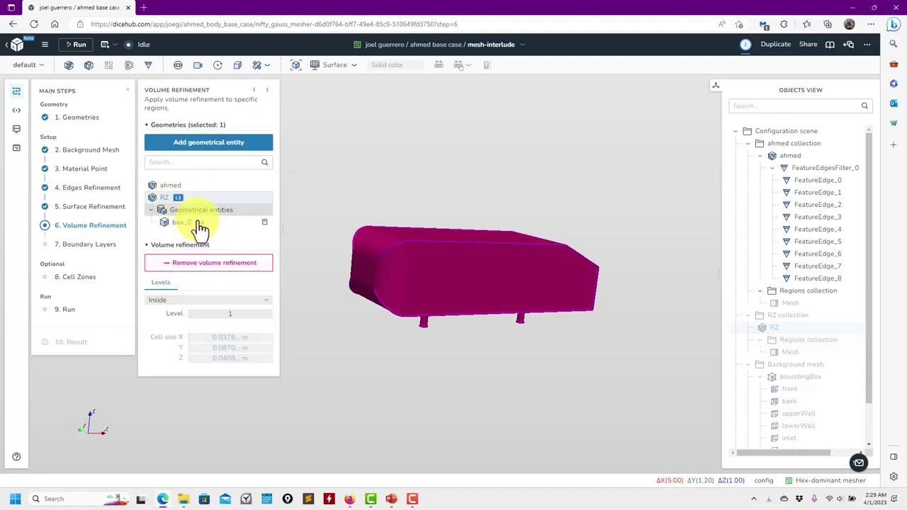
left_click(205, 263)
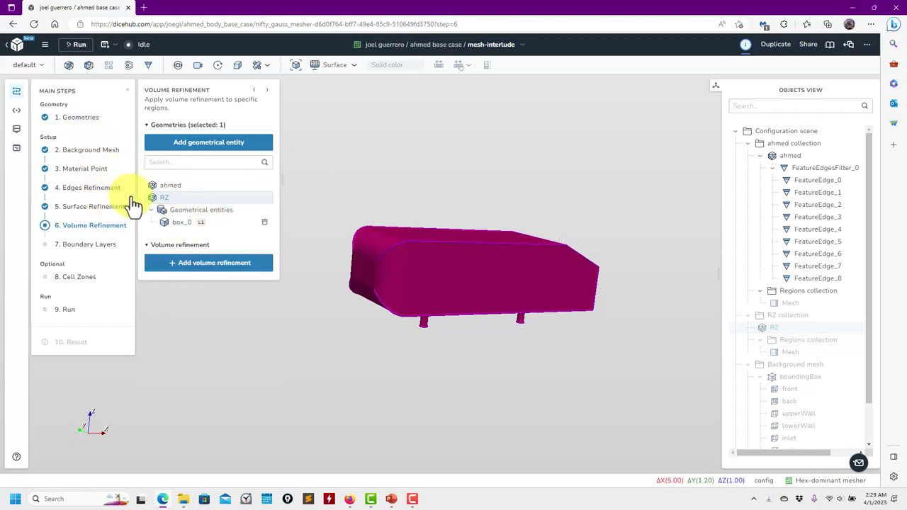
left_click(190, 226)
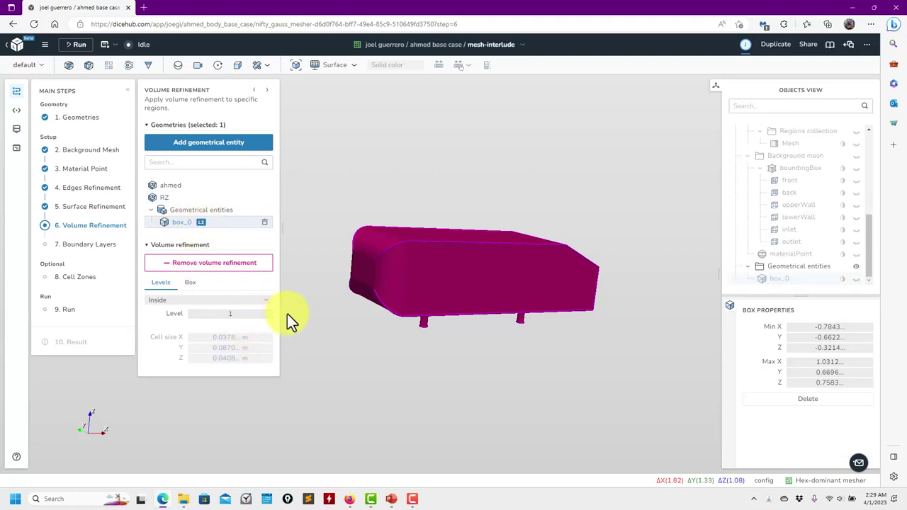
- Add boundary layers with 3 layers to the Mesh region of the ahmed geometry
left_click(82, 248)
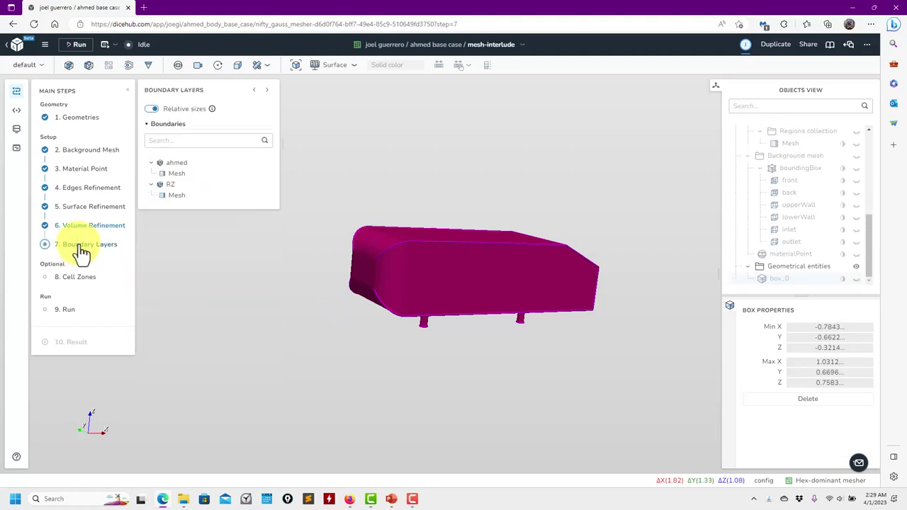
left_click(177, 168)
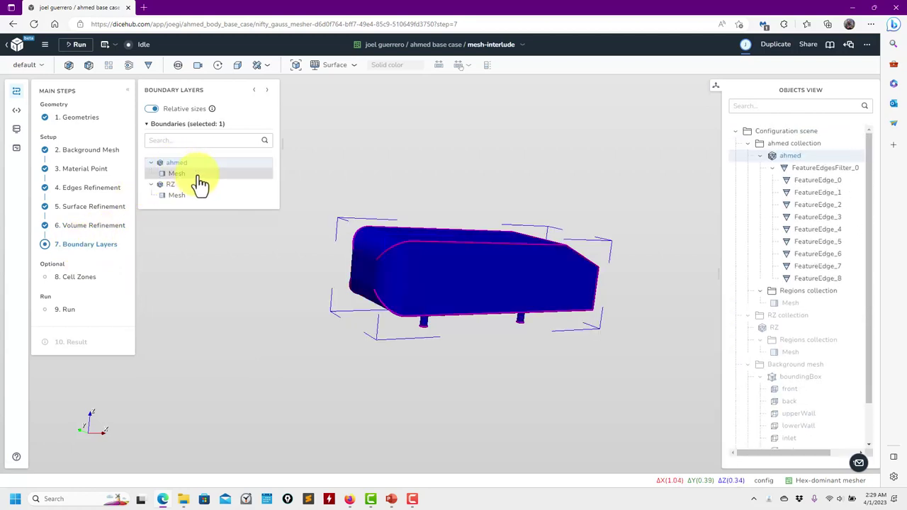
left_click(200, 176)
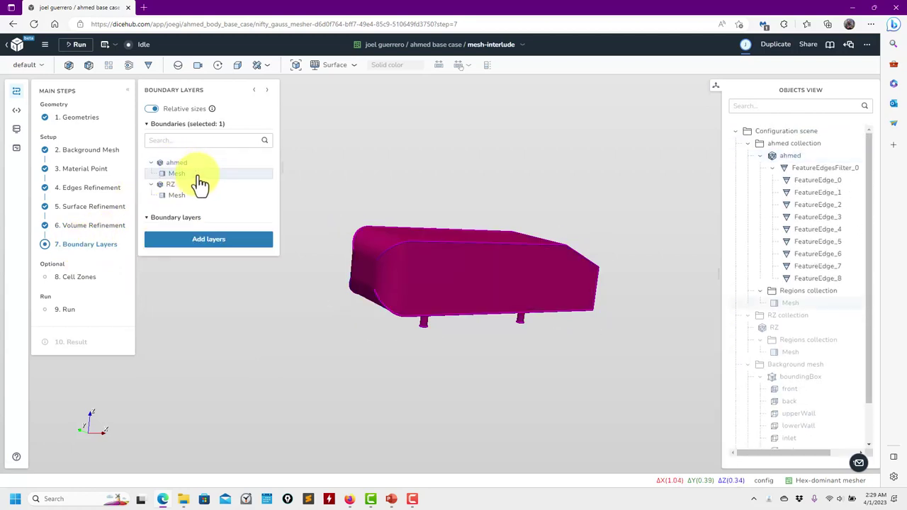
left_click(200, 241)
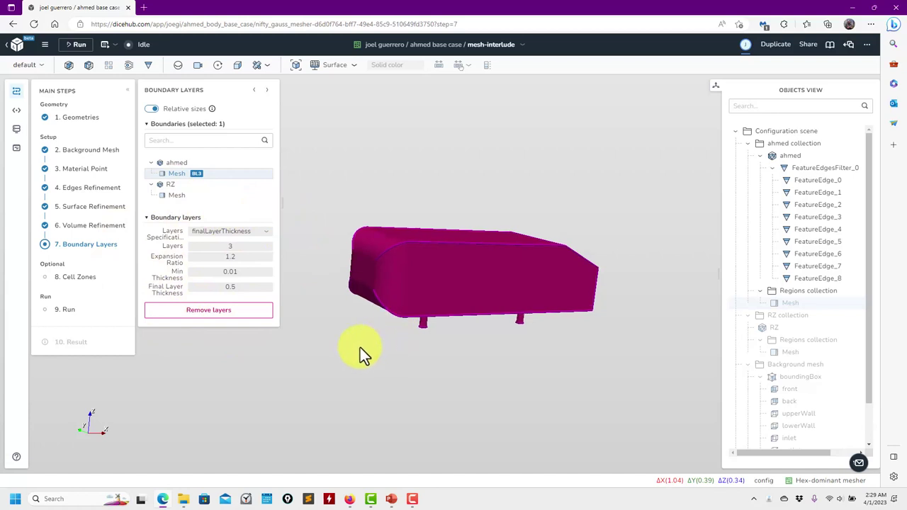
- Make the background mesh's boundingBox visible and inspect the domain around the ahmed body
scroll(830, 361, "down", 2)
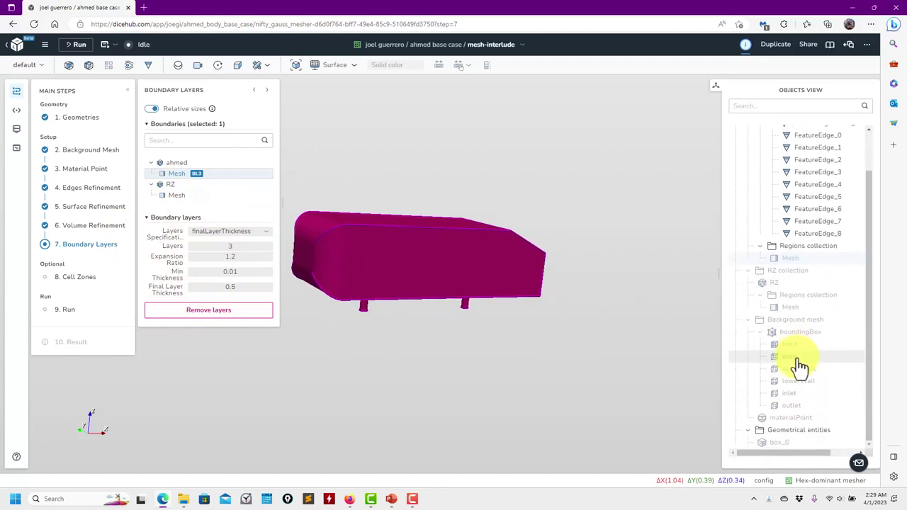
left_click_drag(803, 455, 862, 455)
left_click(856, 331)
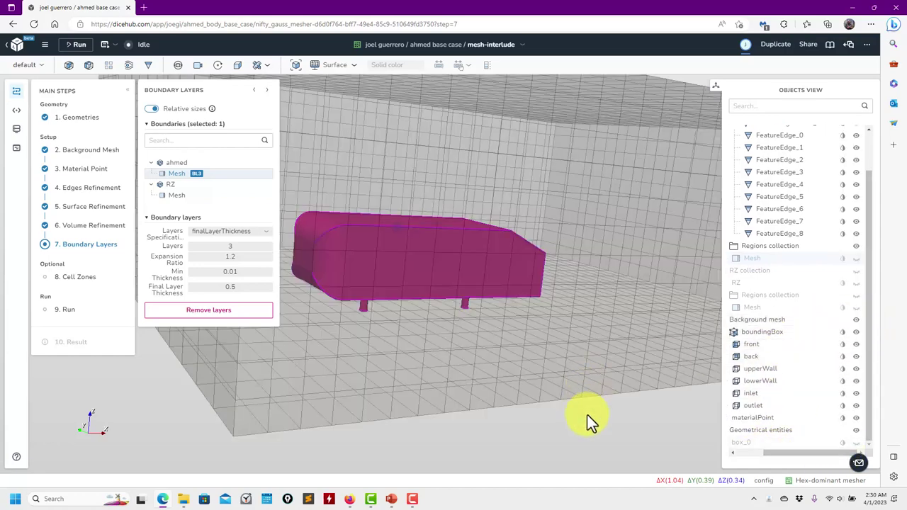
scroll(588, 415, "up", 2)
left_click_drag(588, 416, 507, 274)
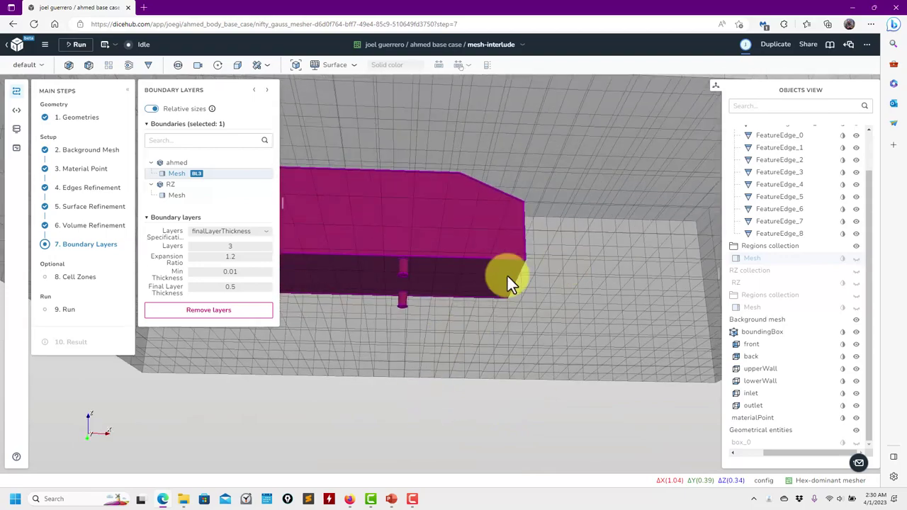
scroll(397, 434, "down", 4)
left_click_drag(397, 436, 485, 433)
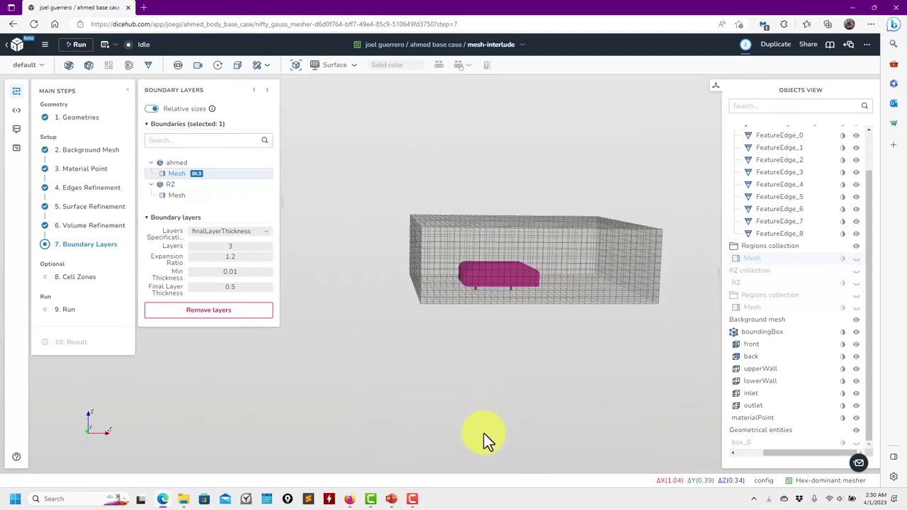
- Set the boundary type of the background mesh's lowerWall to wall
left_click(94, 151)
scroll(174, 227, "down", 1)
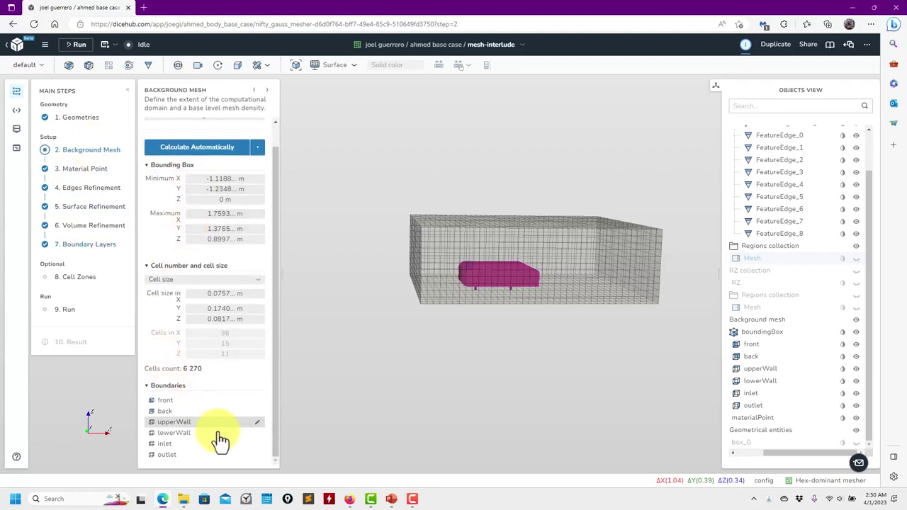
left_click(172, 423)
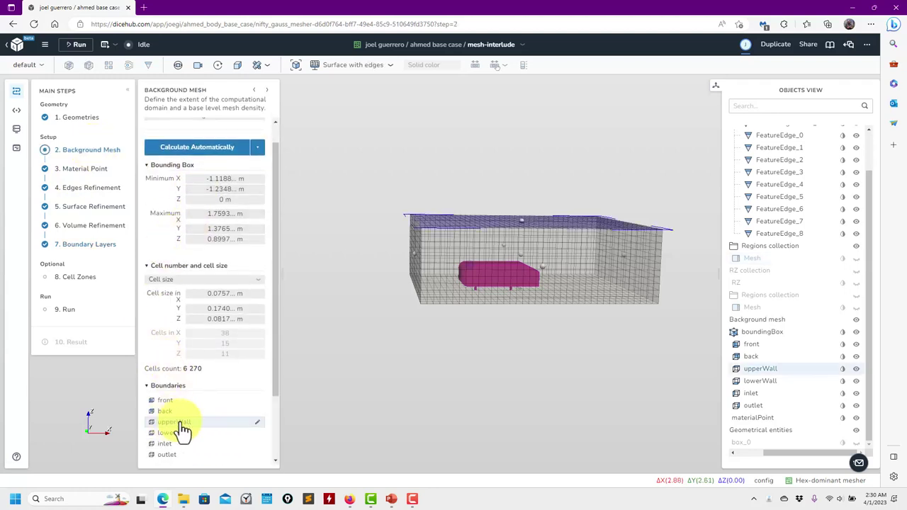
left_click(176, 433)
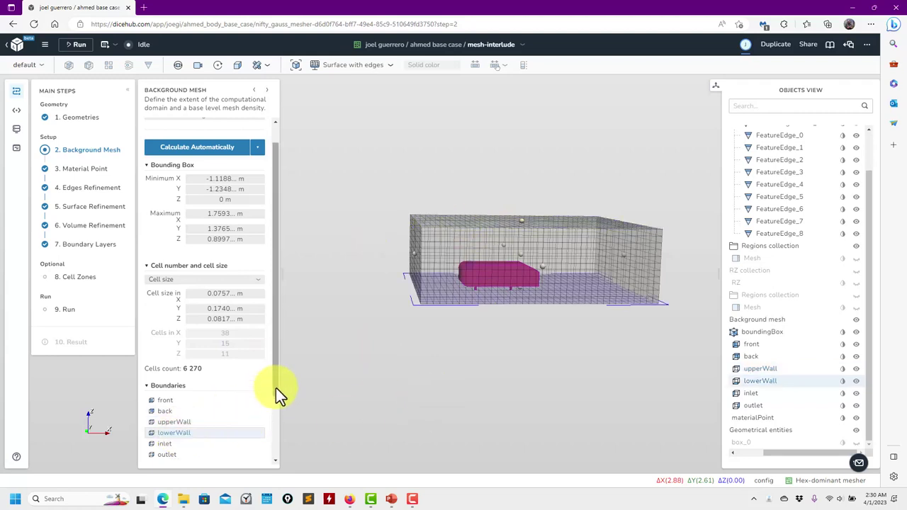
left_click_drag(275, 387, 271, 457)
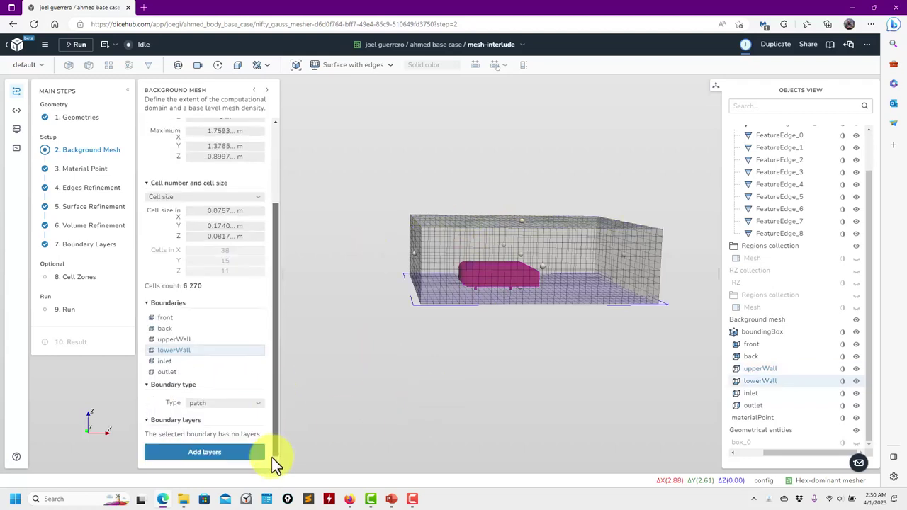
left_click(258, 404)
left_click(219, 348)
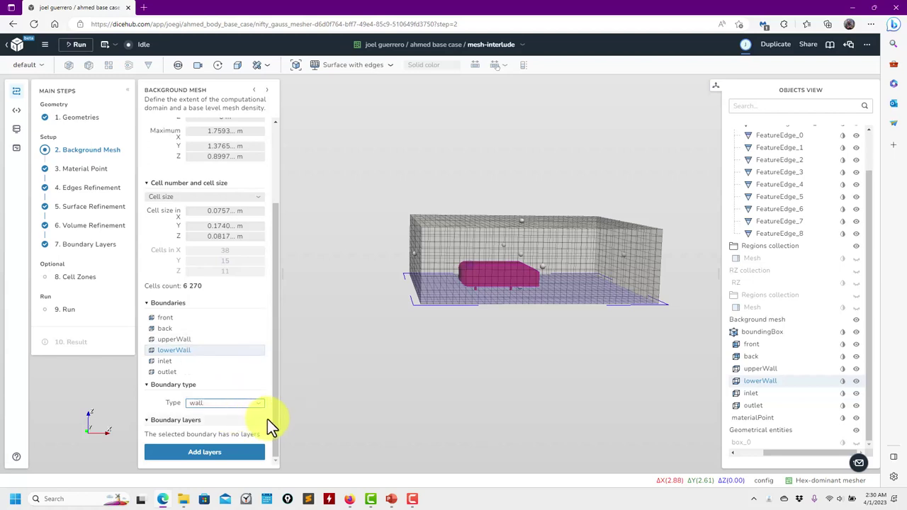
- Add boundary layers with 5 layers to the lowerWall boundary of the background mesh
left_click(252, 460)
left_click_drag(276, 420, 274, 462)
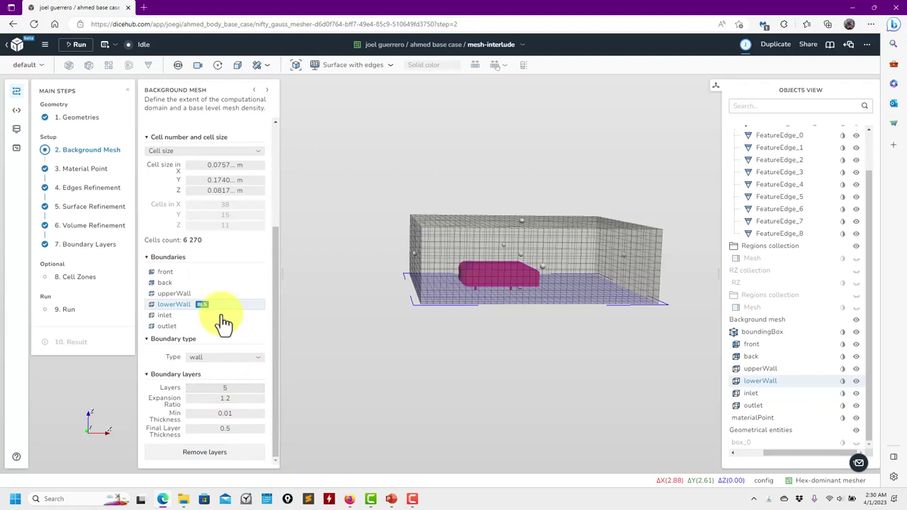
left_click(237, 389)
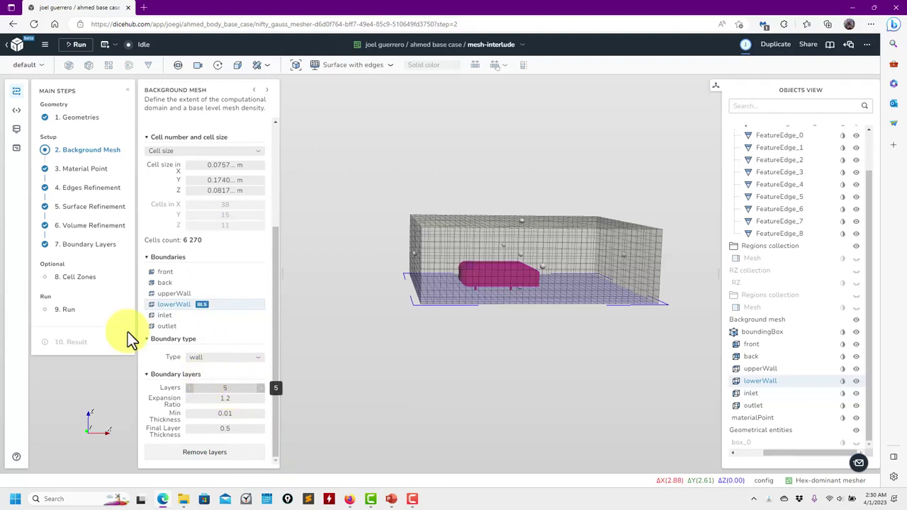
- Choose the dh1_2x machine with 2 CPUs for the mesh-interlude case and start the meshing run
left_click(89, 244)
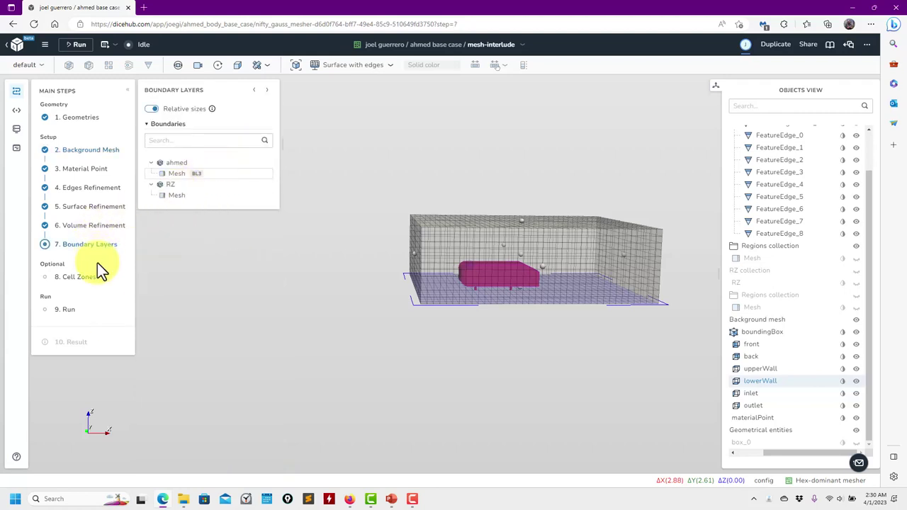
left_click(71, 276)
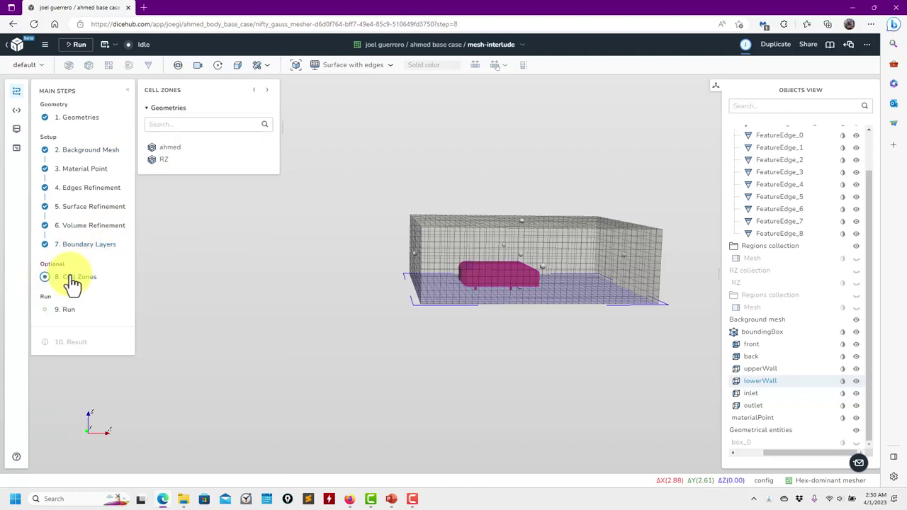
left_click(79, 312)
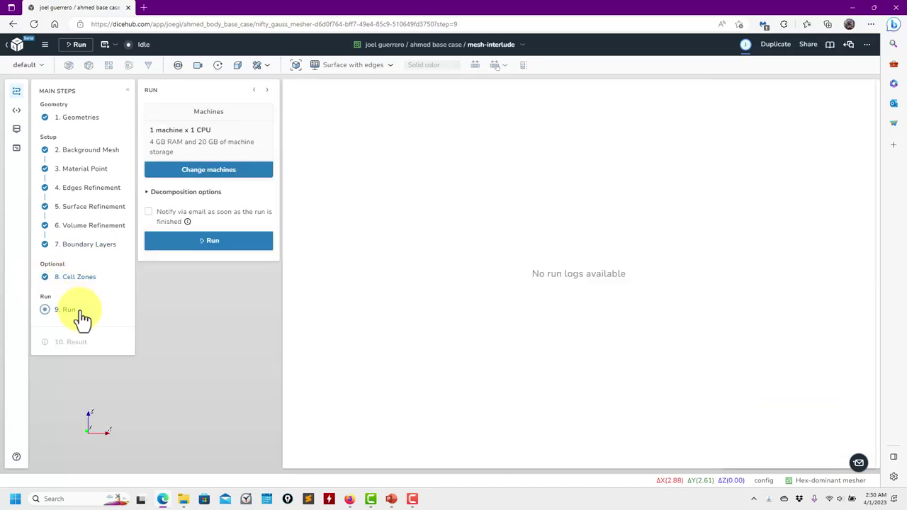
left_click(233, 172)
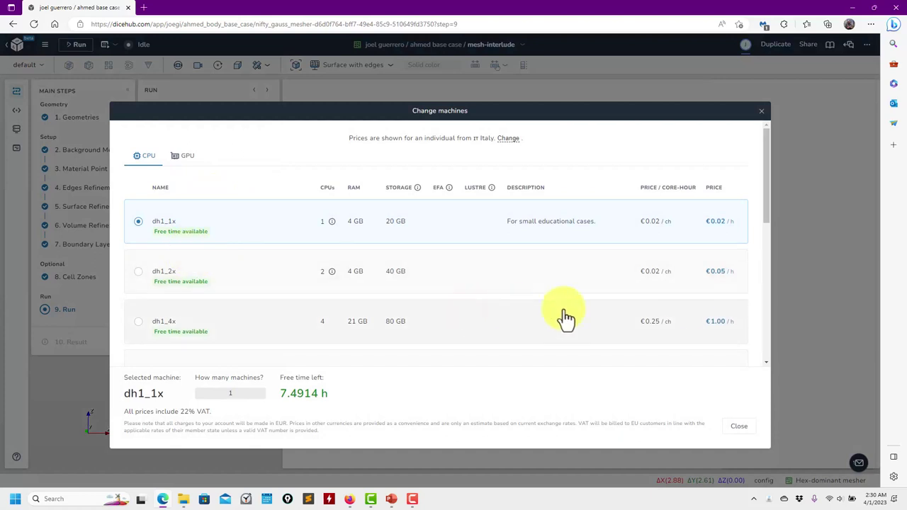
left_click(154, 275)
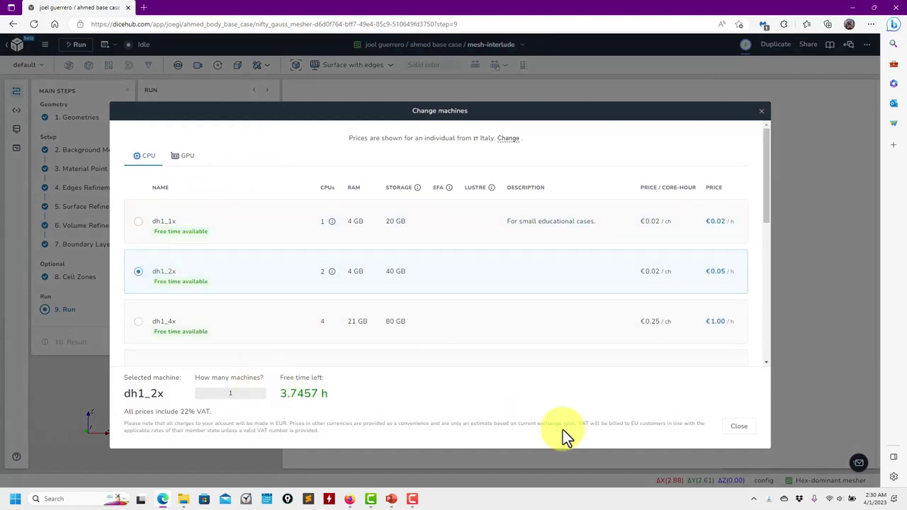
left_click(739, 426)
left_click(226, 246)
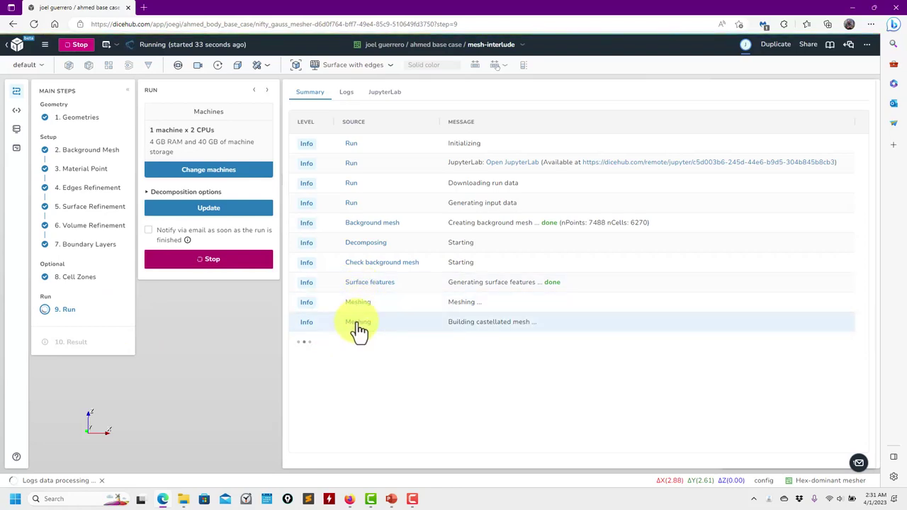
- Follow the meshing progress in the run summary and in the Surface Features, Check Background Mesh and Meshing logs
left_click(358, 323)
left_click(559, 117)
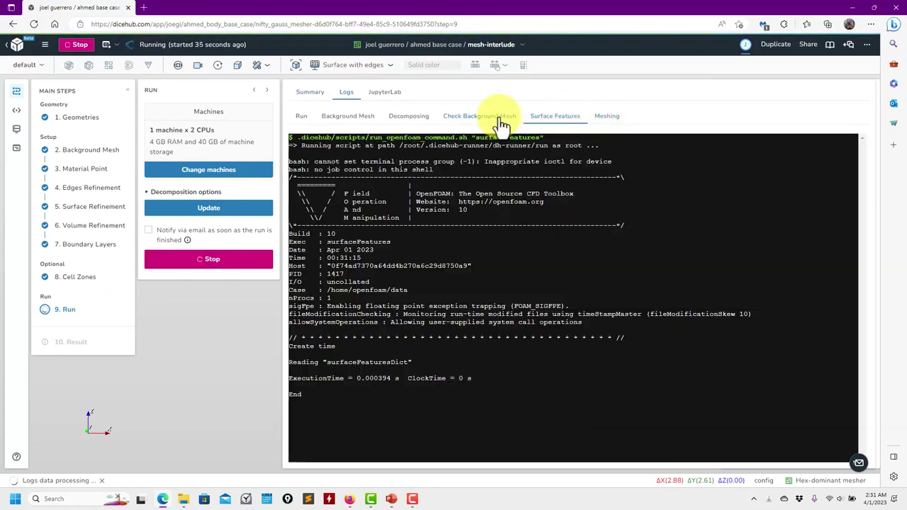
left_click(484, 116)
left_click(608, 118)
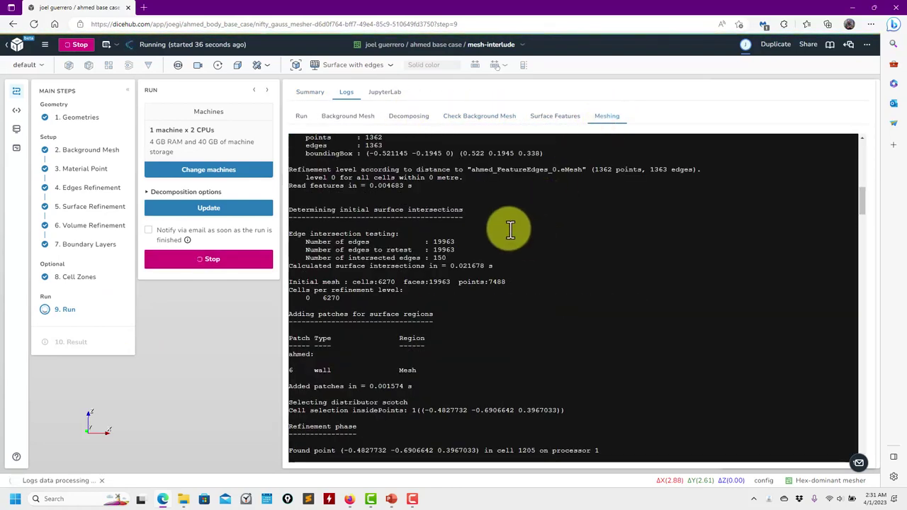
scroll(461, 232, "down", 20)
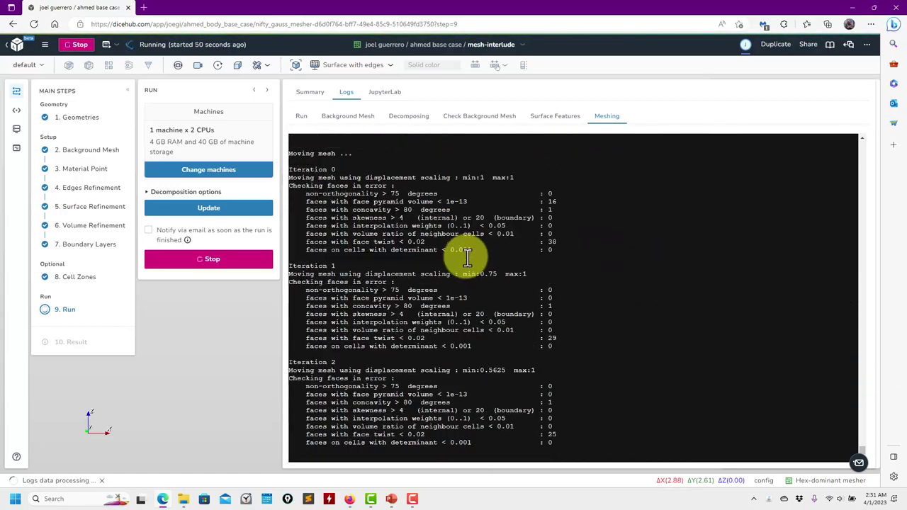
left_click(298, 96)
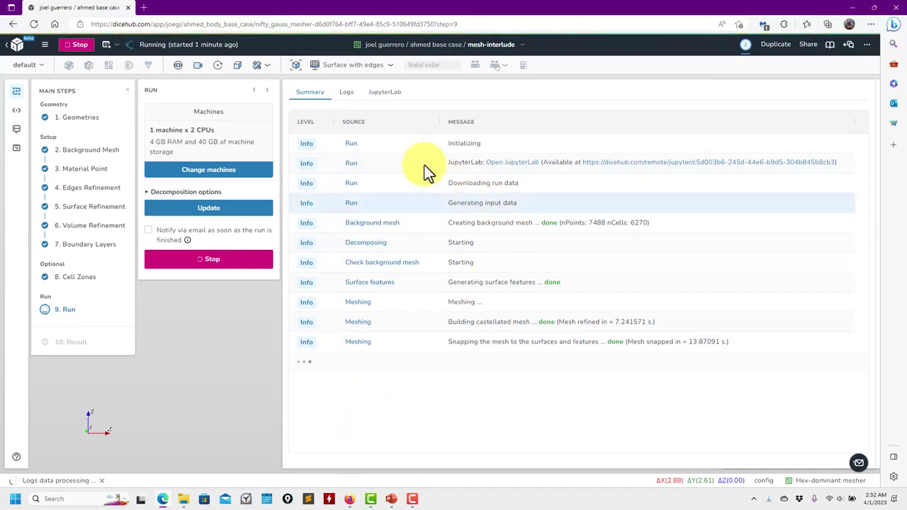
left_click(359, 93)
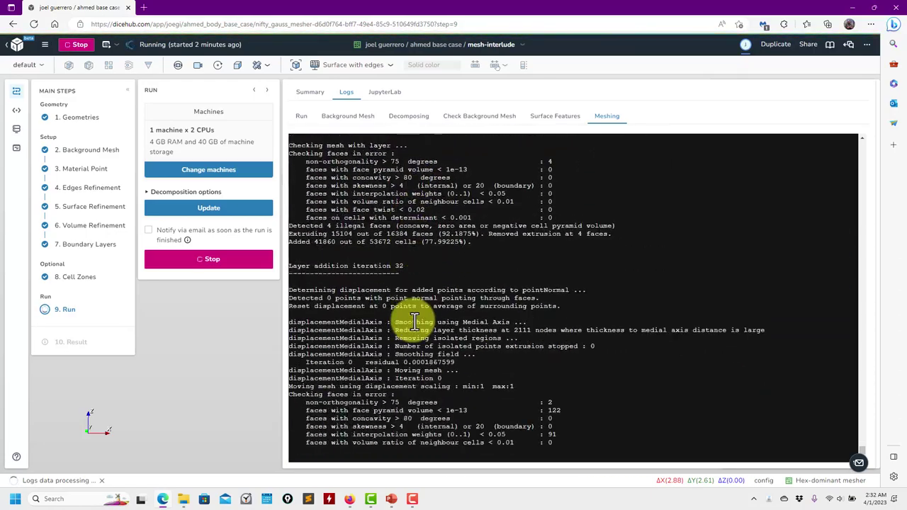
- Review the advanced OpenFOAM mesher options for refinements, snapping, layers, quality and advanced controls
left_click(45, 44)
left_click(91, 142)
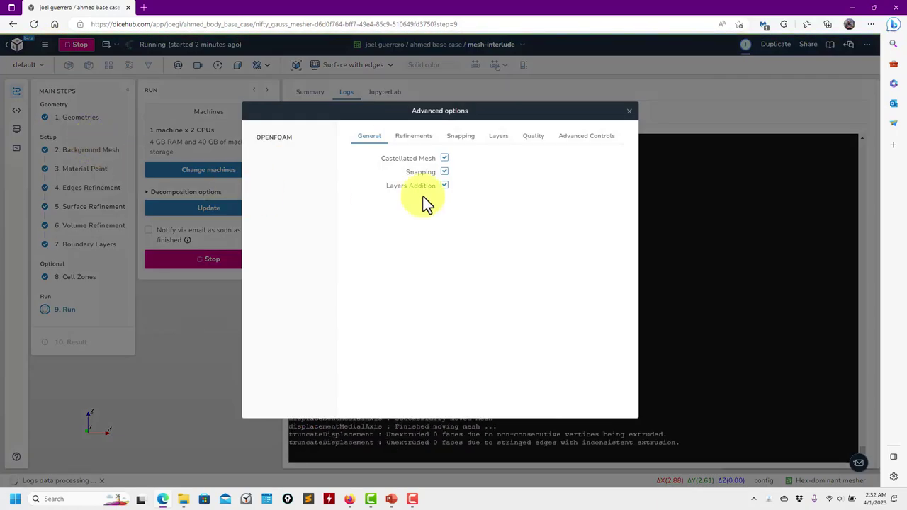
left_click(424, 140)
left_click(461, 141)
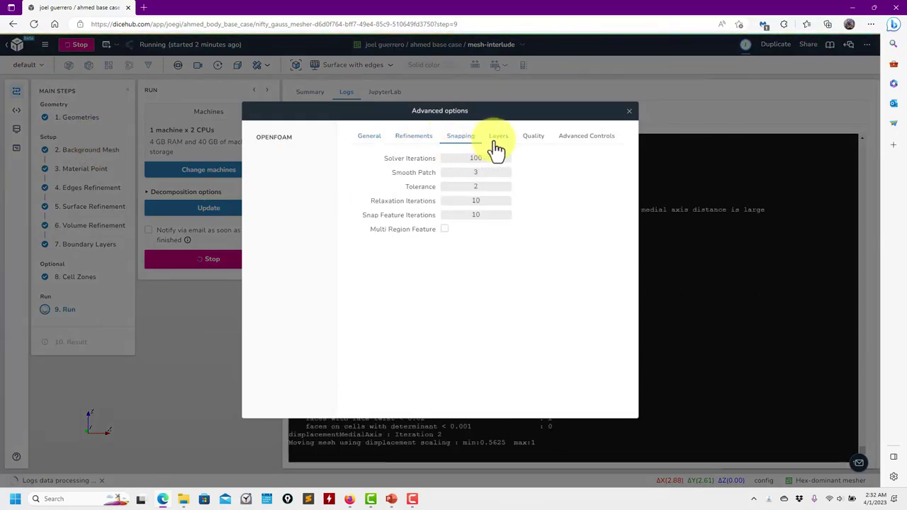
left_click(498, 142)
left_click(537, 144)
left_click(600, 145)
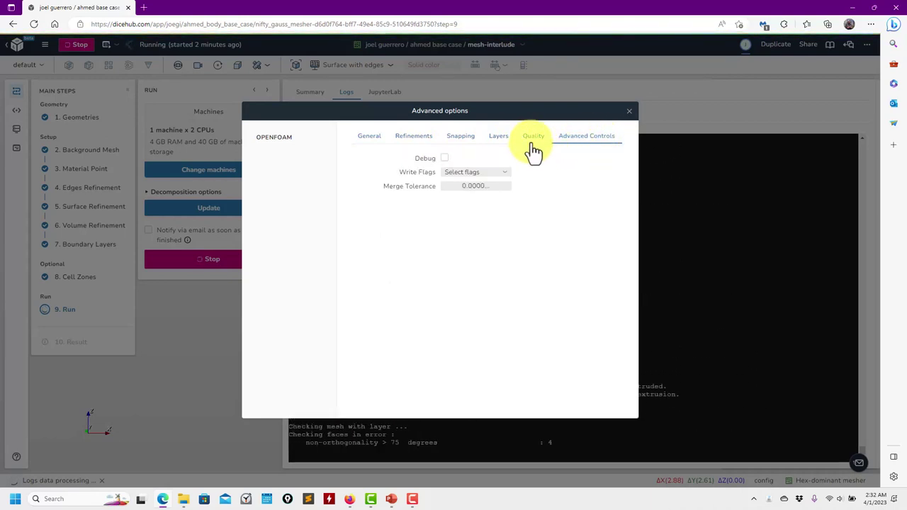
left_click(365, 140)
left_click(415, 138)
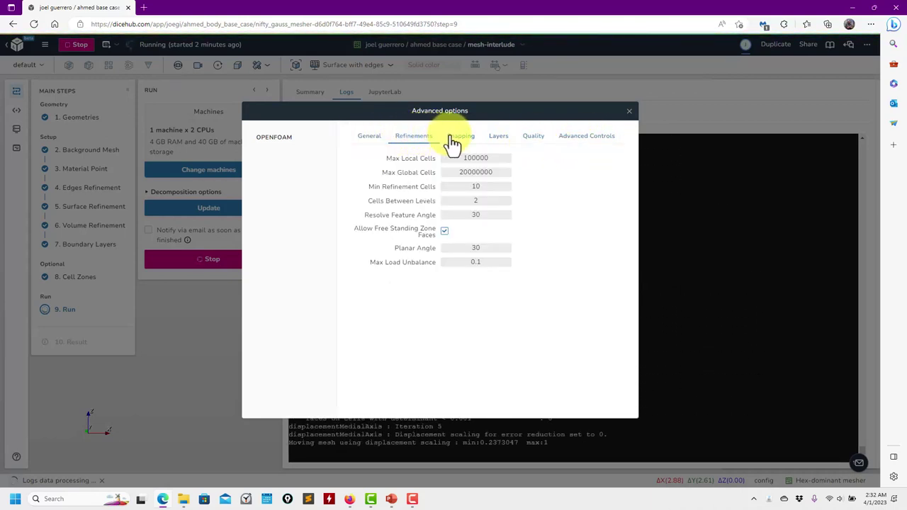
left_click(369, 139)
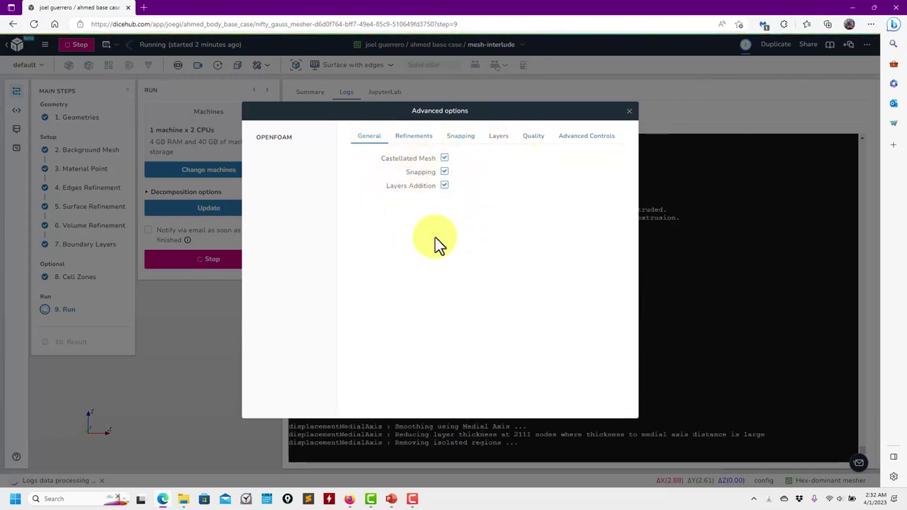
- Switch off Castellated Mesh, Snapping and Layers Addition in the general advanced options
left_click(444, 158)
left_click(444, 171)
left_click(444, 185)
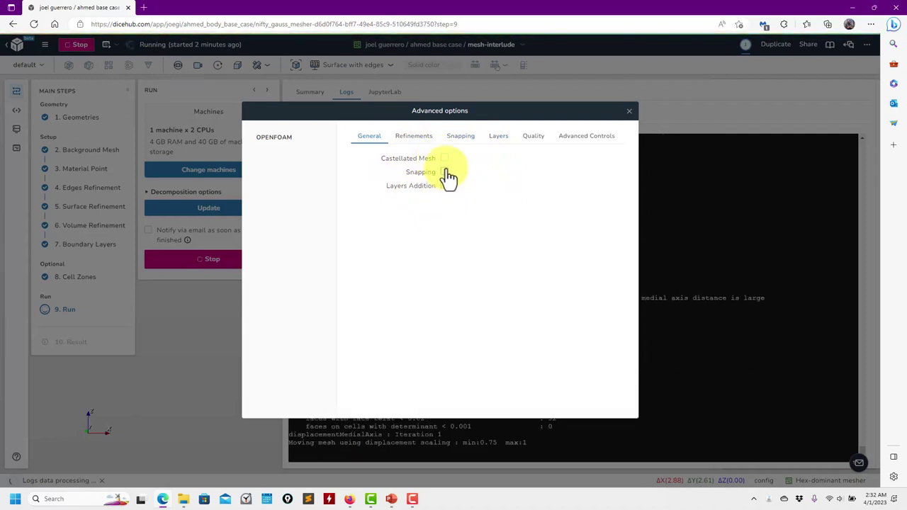
- Examine the advanced refinement, layer and mesh quality settings and the available write flags, leaving the advanced options closed
left_click(412, 139)
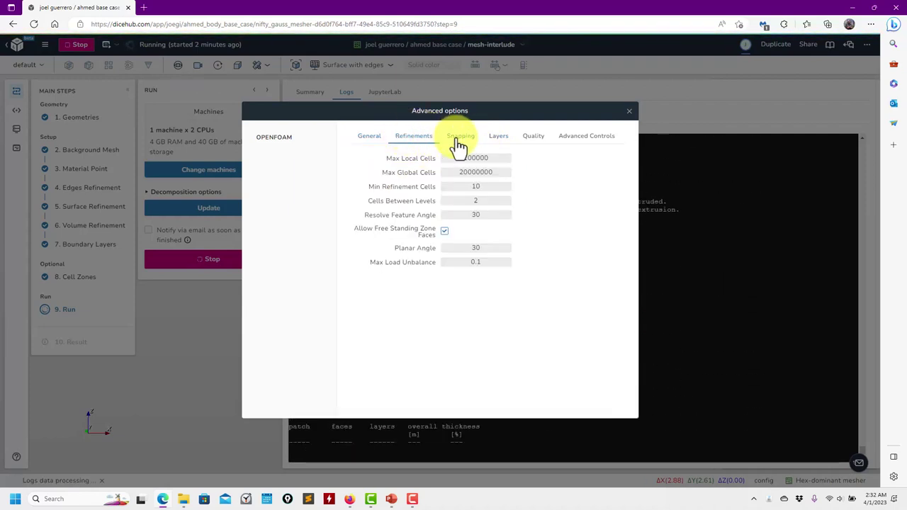
left_click(497, 146)
left_click(532, 141)
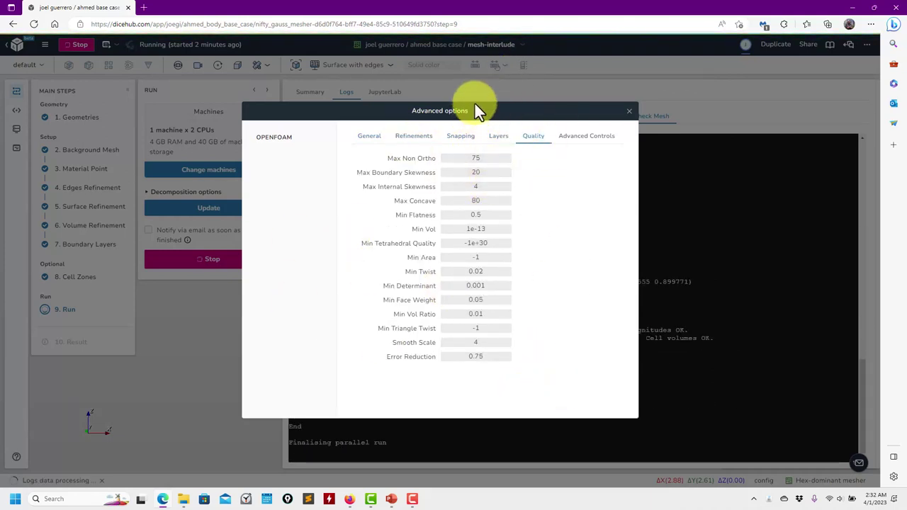
left_click(586, 136)
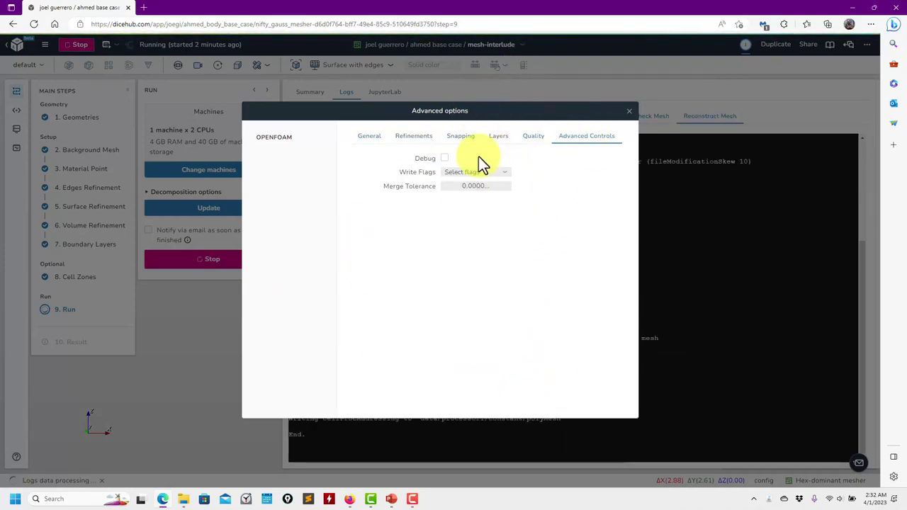
left_click(497, 175)
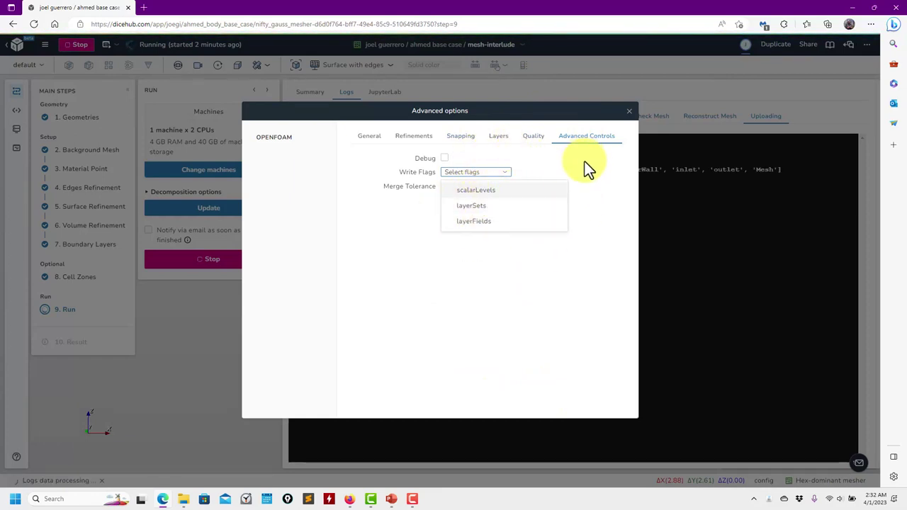
left_click(628, 111)
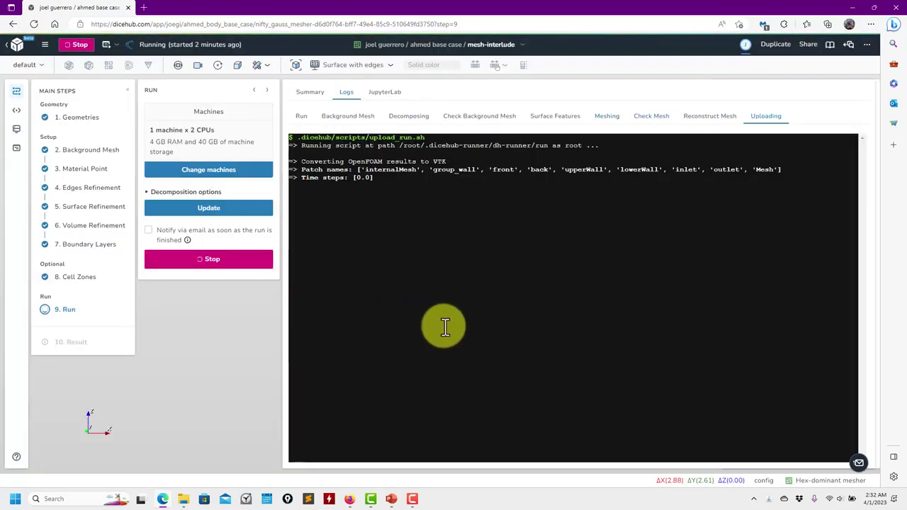
- Examine the Check Mesh log for maximum non-orthogonality and the final mesh verdict, and look through the Reconstruct Mesh and Uploading logs
left_click(705, 117)
left_click(645, 118)
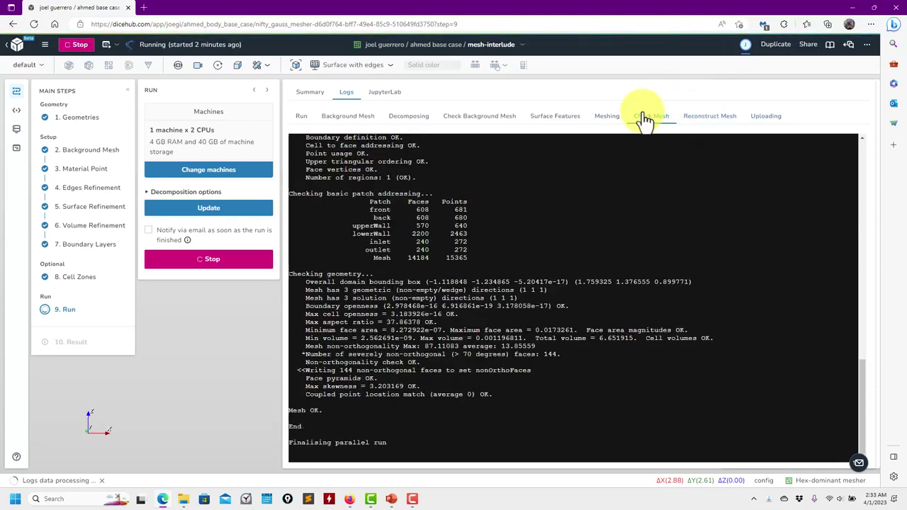
left_click(312, 93)
left_click(364, 404)
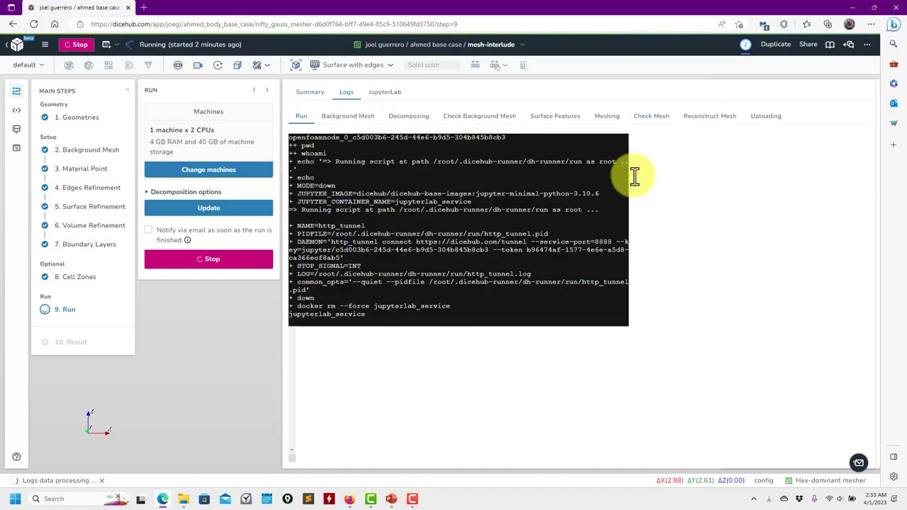
left_click(651, 118)
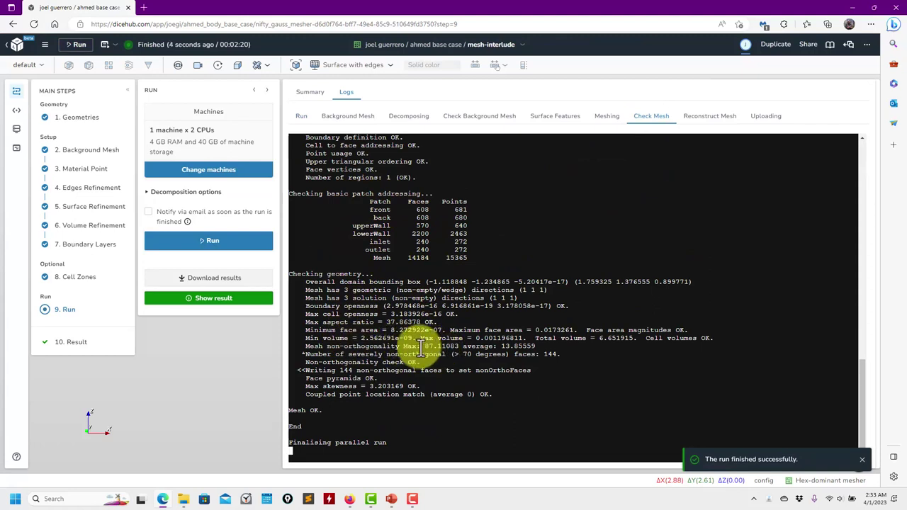
left_click_drag(423, 346, 459, 346)
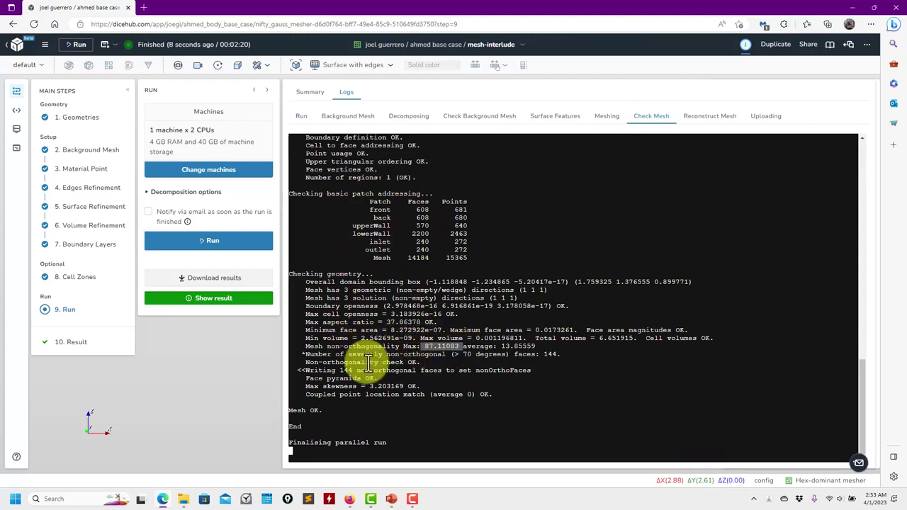
left_click_drag(324, 411, 291, 411)
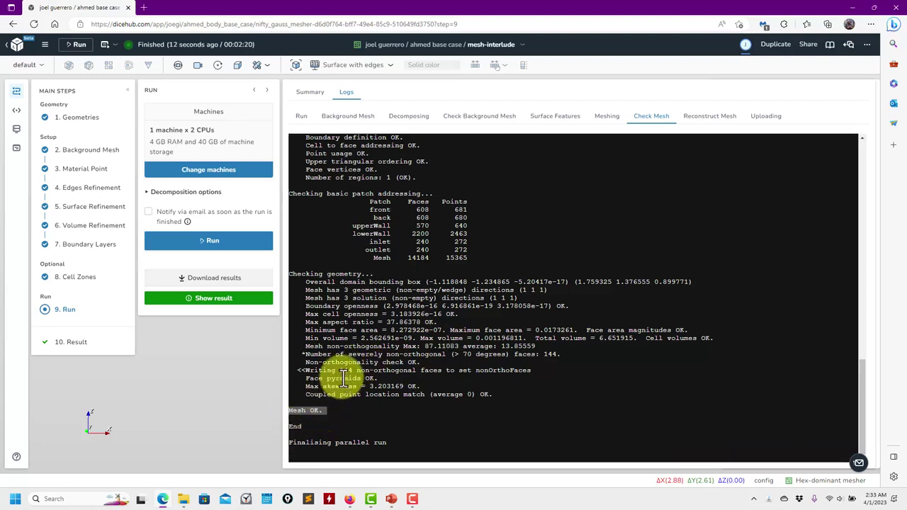
left_click(718, 119)
left_click(768, 118)
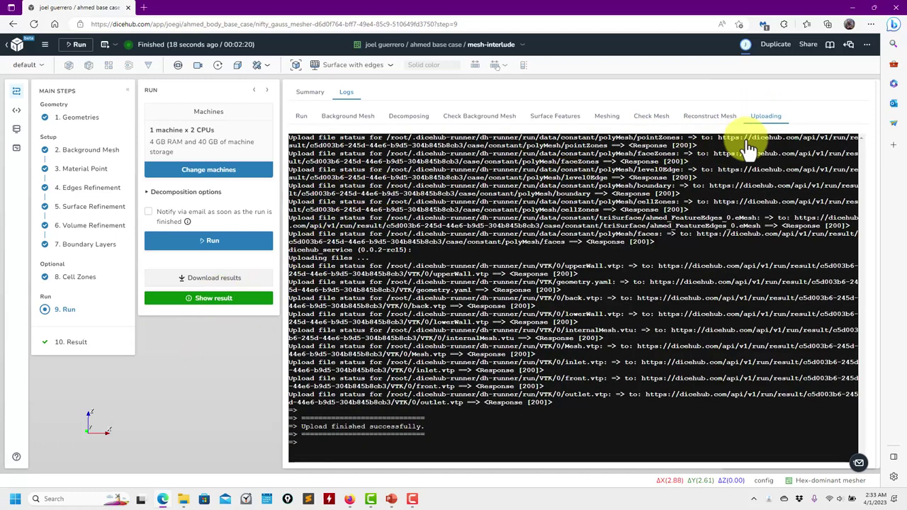
- Load the meshing result and inspect the cells of internalMesh along the domain's outer faces
left_click(212, 300)
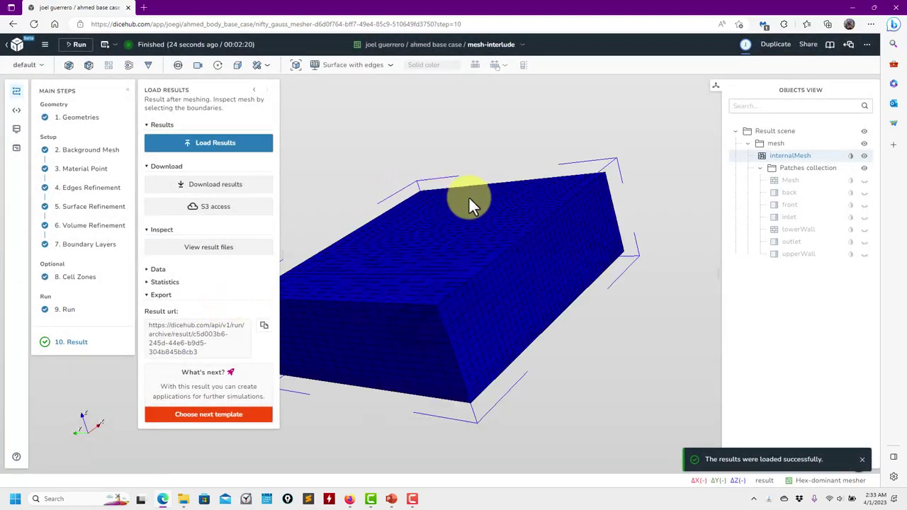
left_click_drag(598, 275, 474, 330)
left_click(497, 328)
scroll(514, 291, "up", 5)
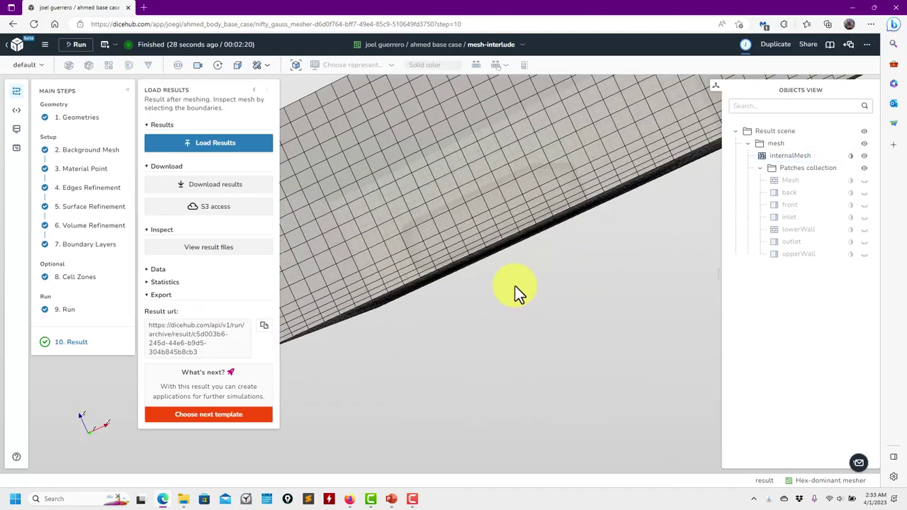
left_click_drag(438, 285, 482, 357)
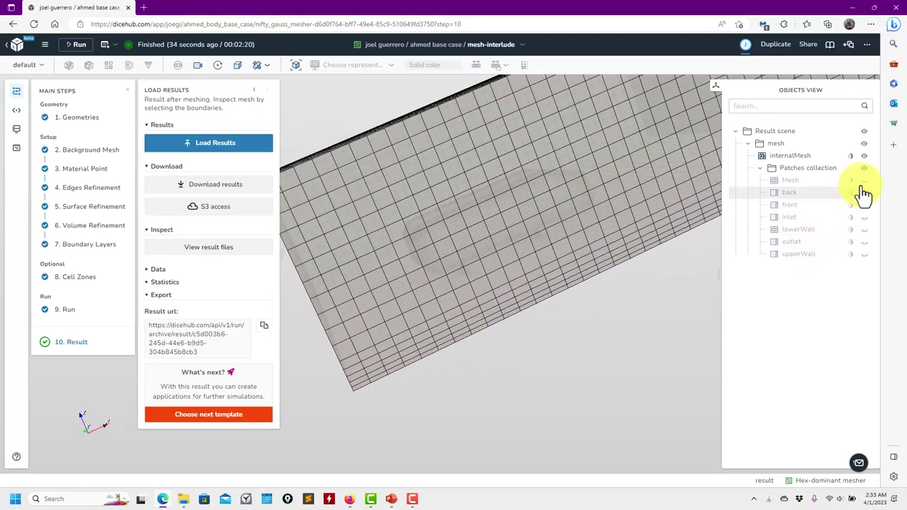
- Hide internalMesh, show the Mesh patch instead and inspect the surface mesh of the ahmed body
left_click(864, 156)
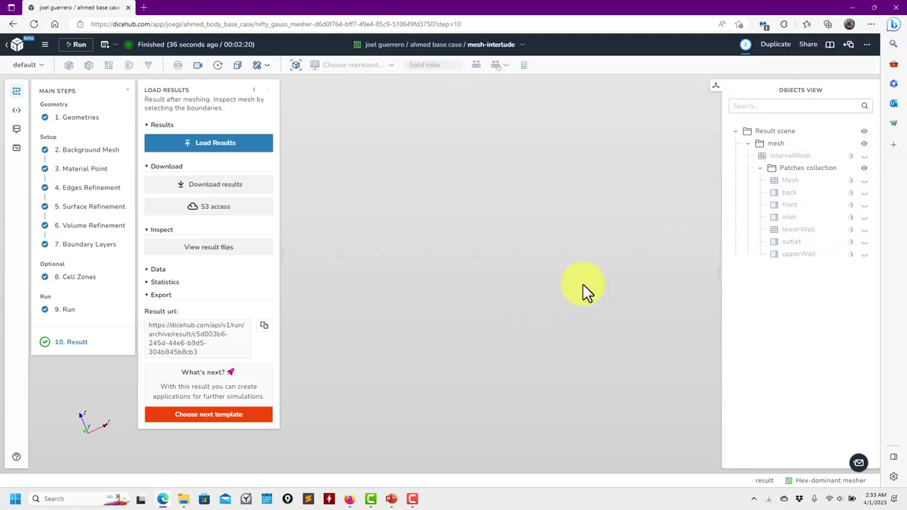
left_click(864, 181)
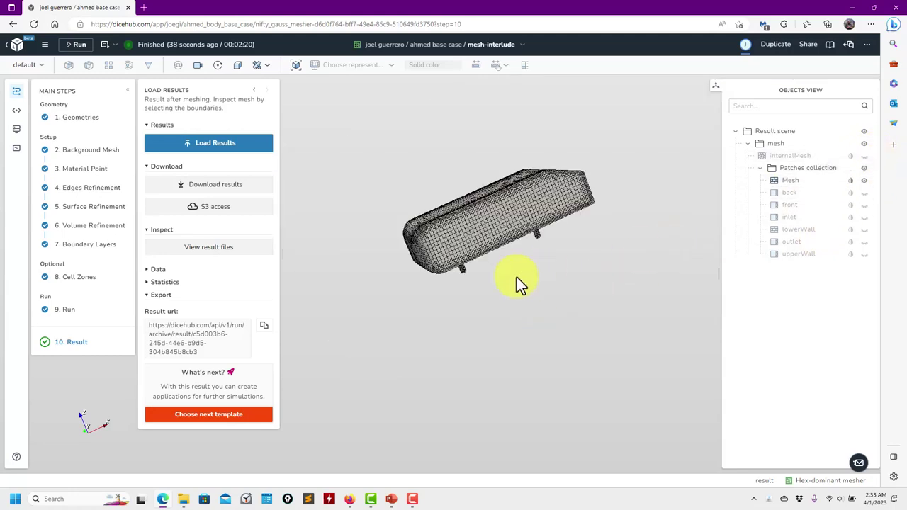
left_click_drag(480, 293, 498, 384)
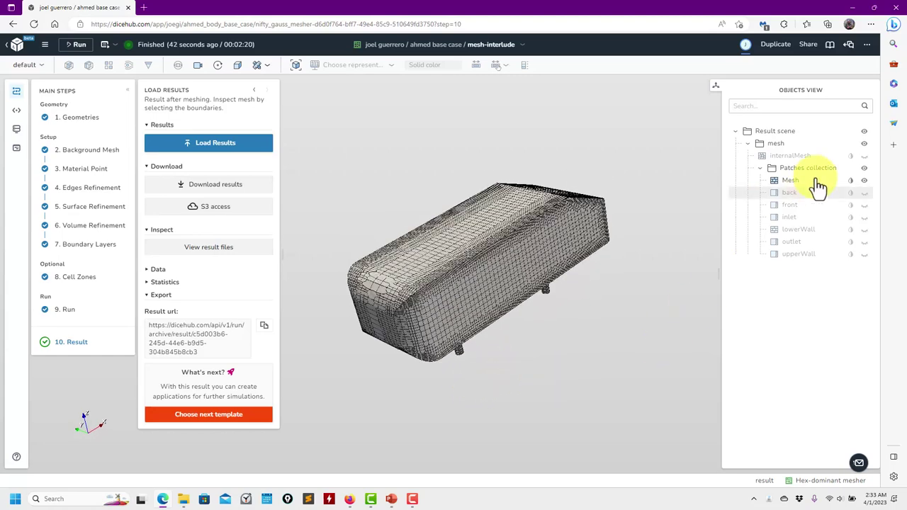
- Show internalMesh around the ahmed body for comparison, then hide it again, keeping it selected
left_click(866, 157)
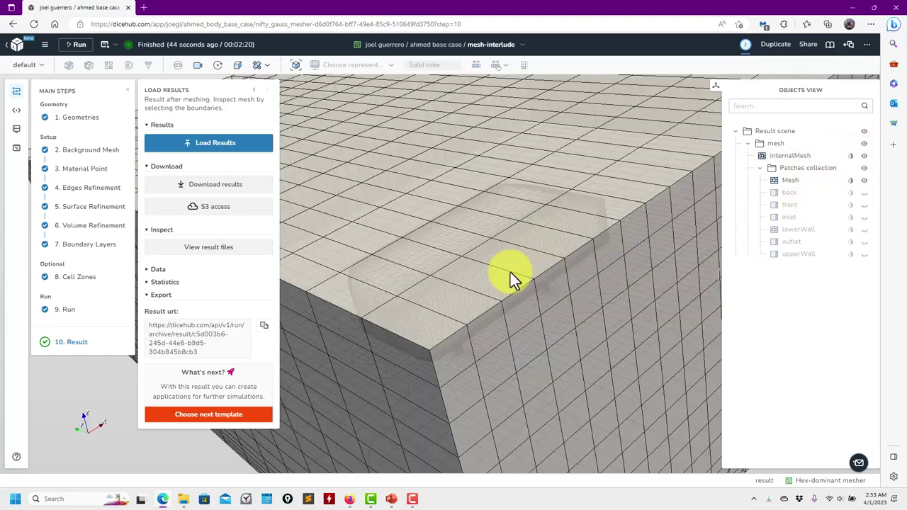
left_click(870, 157)
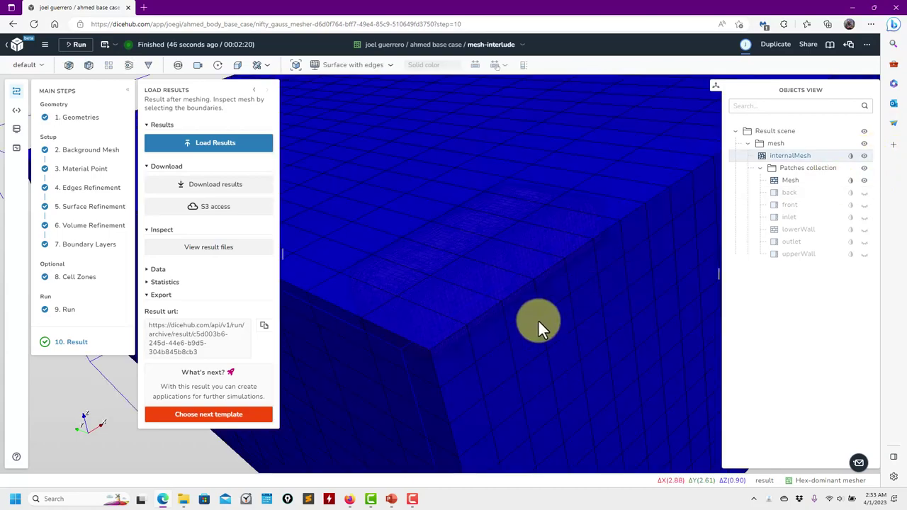
left_click(865, 157)
- Inspect the ahmed body's surface mesh closely along its side and upper edges, rounded nose, underside and supports
left_click_drag(563, 290, 583, 279)
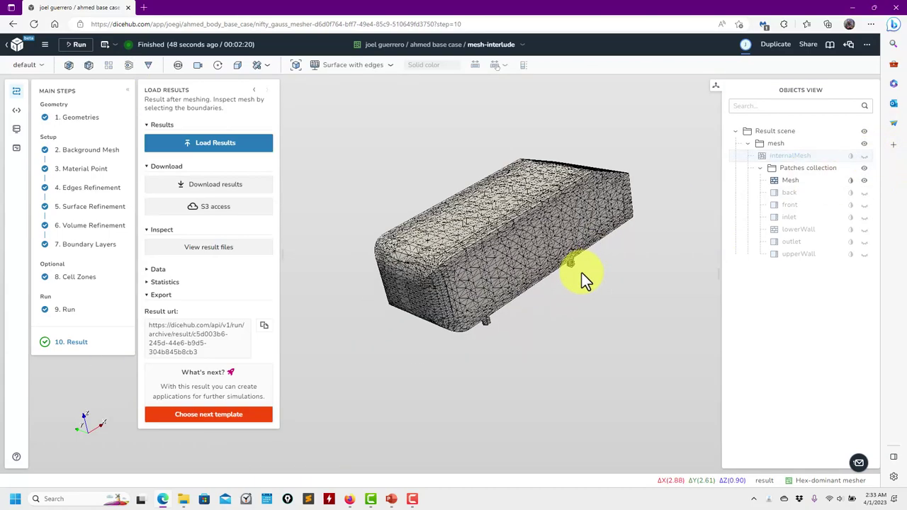
scroll(469, 323, "up", 3)
left_click_drag(470, 323, 463, 353)
scroll(512, 303, "up", 3)
left_click_drag(512, 304, 717, 140)
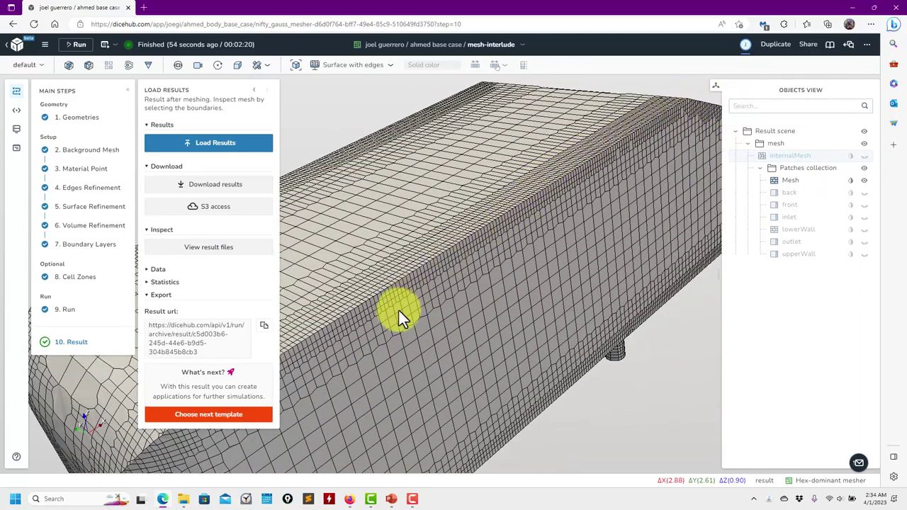
left_click_drag(398, 310, 465, 188)
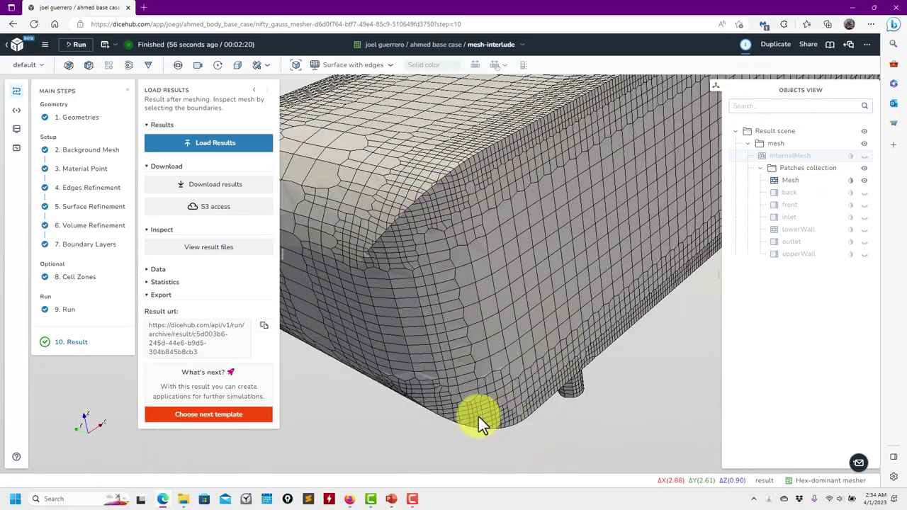
left_click_drag(479, 417, 537, 251)
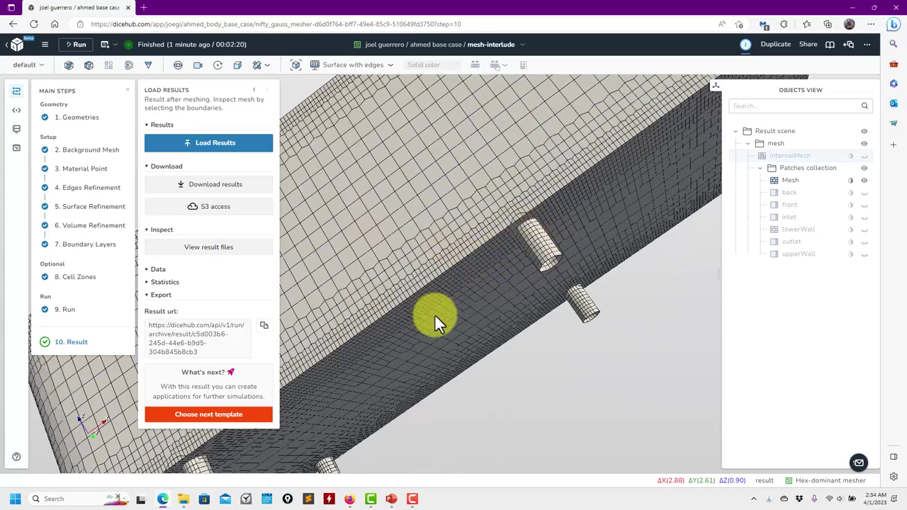
left_click_drag(435, 317, 311, 390)
left_click_drag(435, 289, 494, 314)
scroll(505, 303, "down", 5)
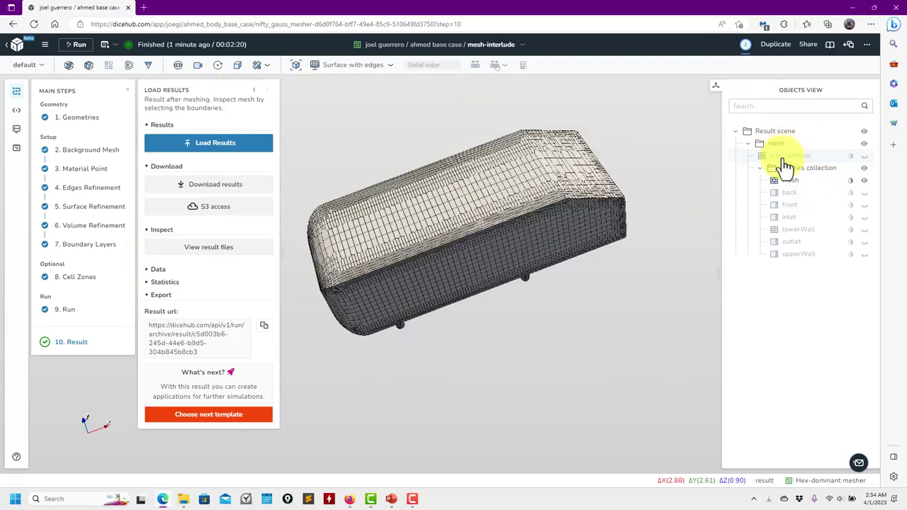
- Create and apply a slice filter on internalMesh with the plane normal along Y
left_click(70, 71)
left_click(800, 441)
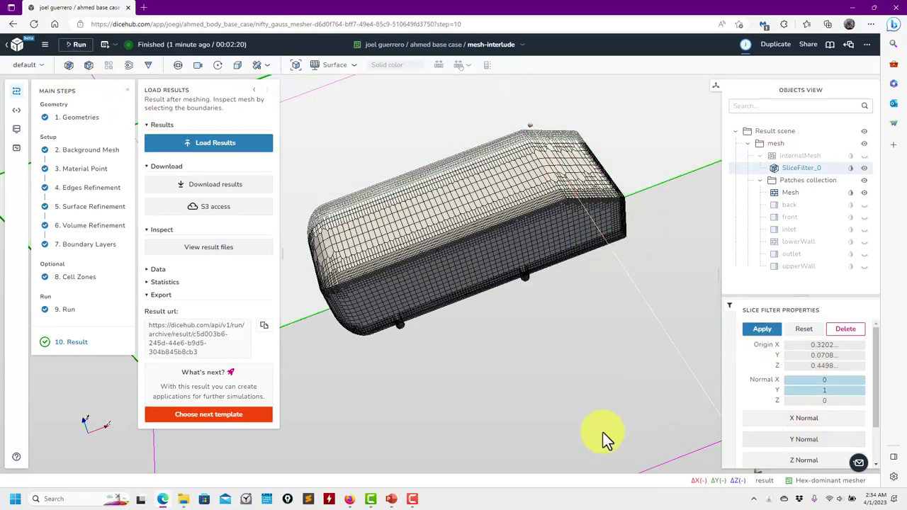
left_click(762, 329)
left_click_drag(495, 400, 515, 395)
left_click(513, 394)
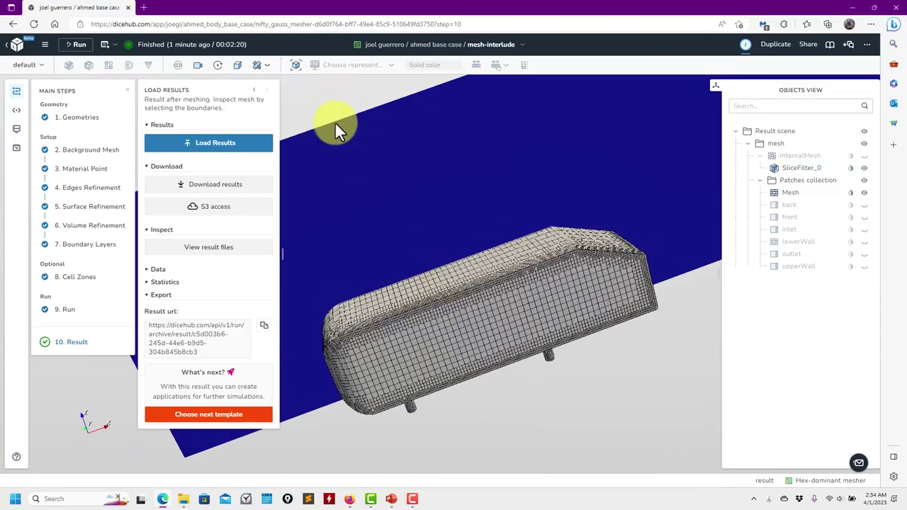
- Display the internalMesh slice as Surface with edges
left_click(802, 170)
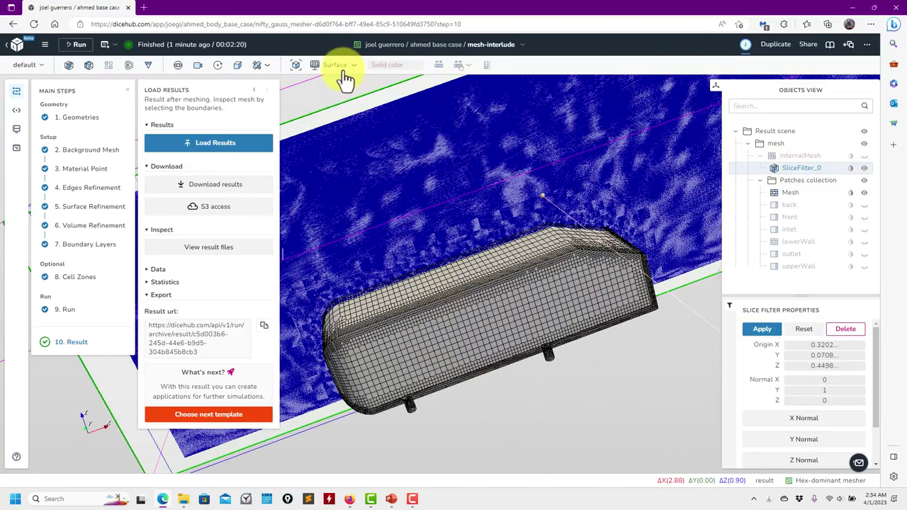
left_click(334, 65)
left_click(343, 101)
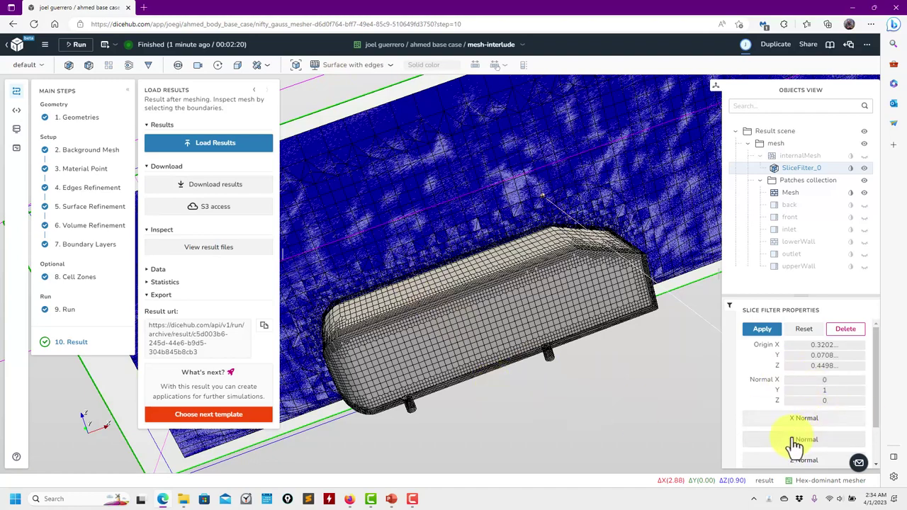
- Examine the sliced volume mesh around the body's nose, underside, rear edge and wake, including the cells near the walls
left_click_drag(616, 402, 471, 345)
scroll(472, 345, "up", 6)
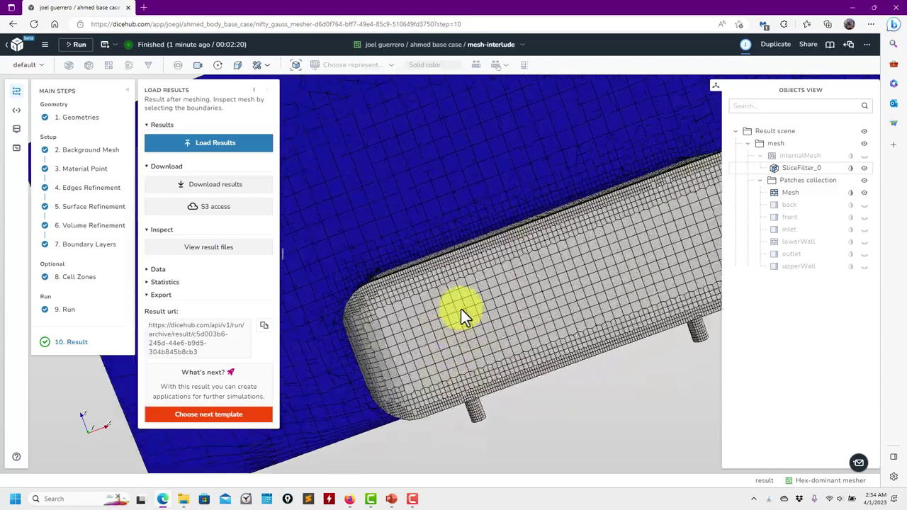
left_click_drag(398, 213, 447, 195)
left_click_drag(383, 259, 351, 207)
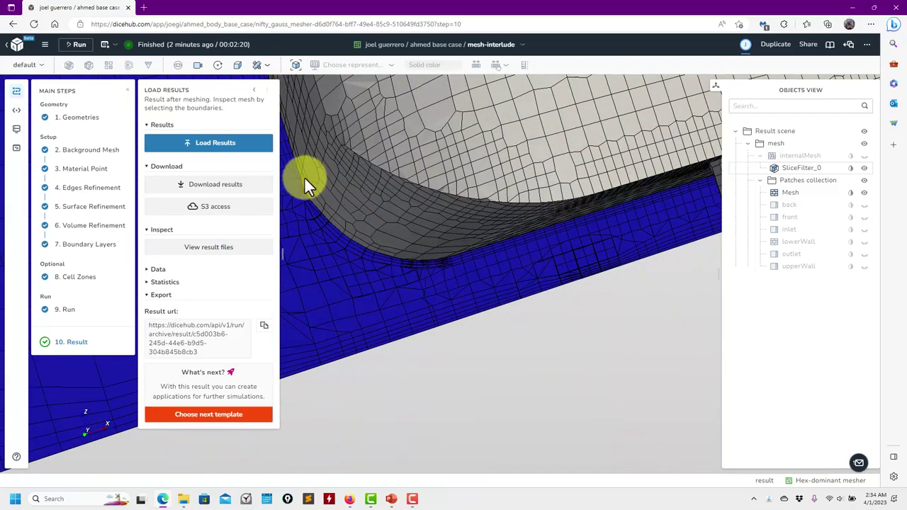
left_click_drag(576, 243, 466, 269)
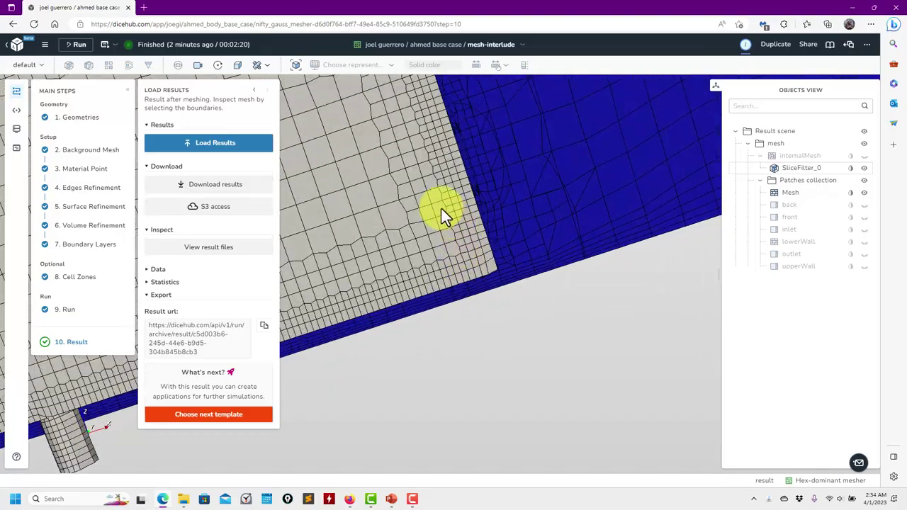
left_click_drag(441, 209, 572, 240)
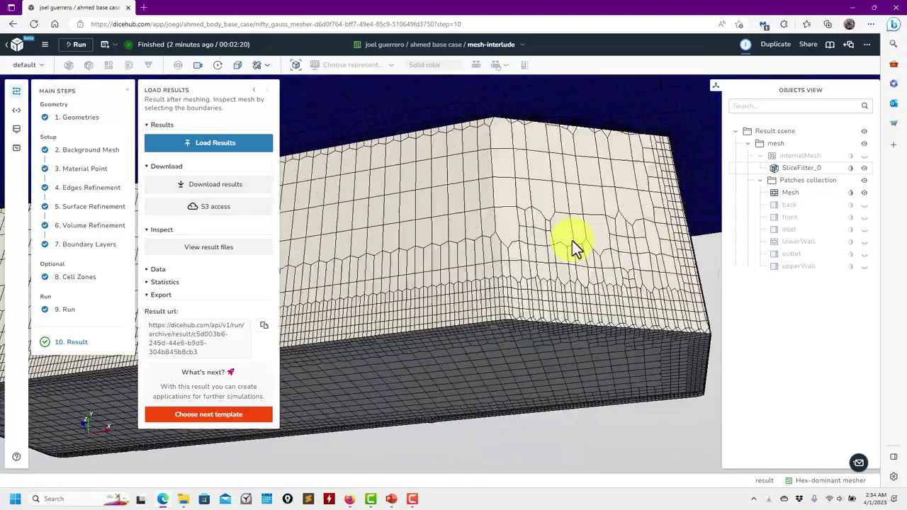
left_click_drag(450, 200, 434, 284)
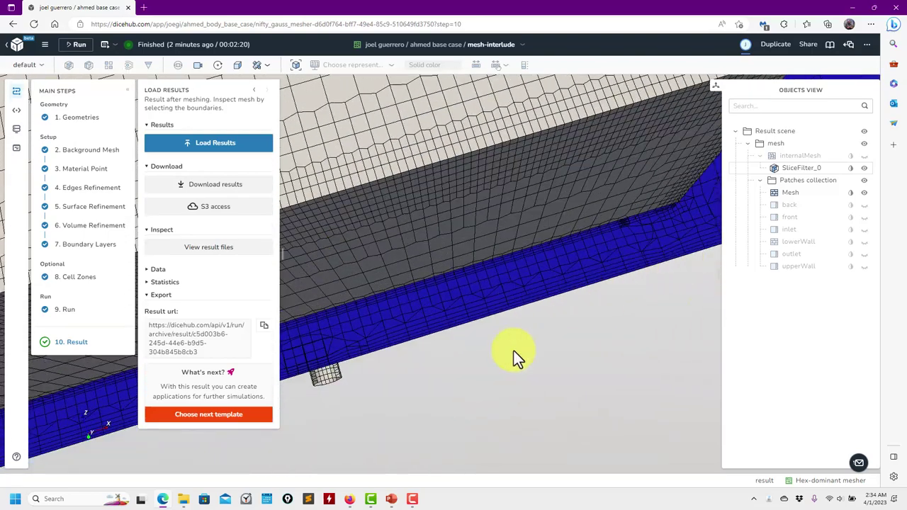
scroll(524, 358, "down", 5)
left_click_drag(527, 370, 625, 326)
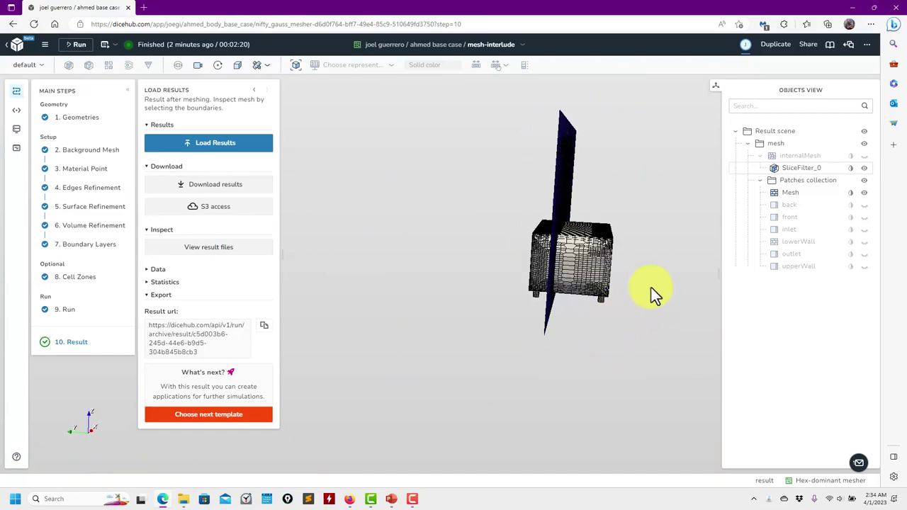
left_click_drag(651, 288, 433, 301)
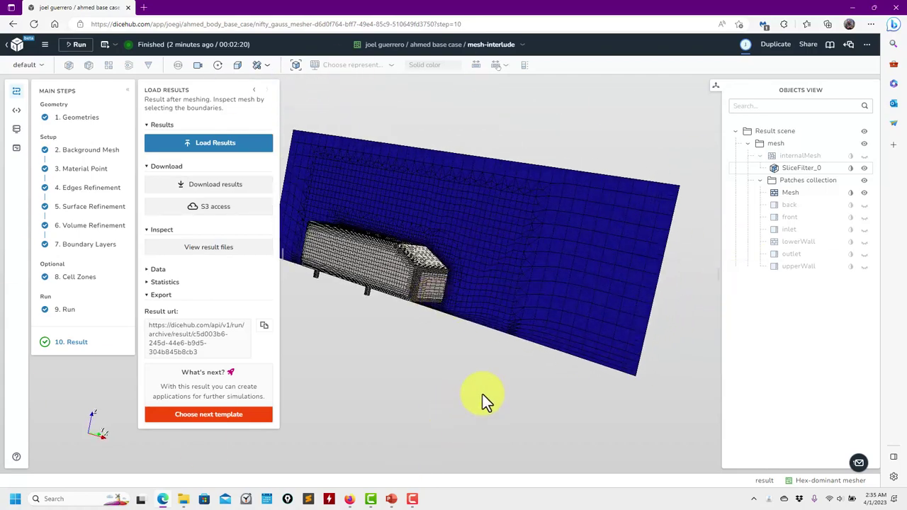
- Show the internalMesh statistics and check the list of loaded mesh patches, leaving the data list collapsed
left_click(152, 284)
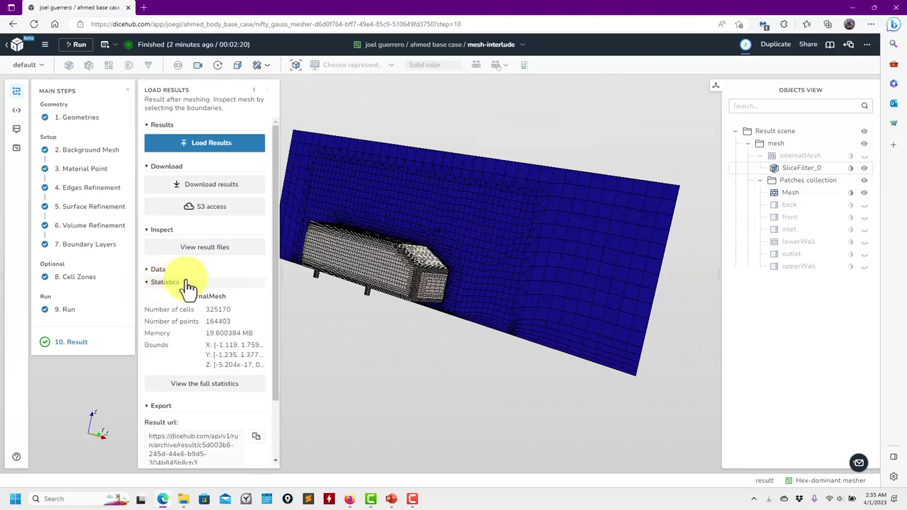
left_click(150, 270)
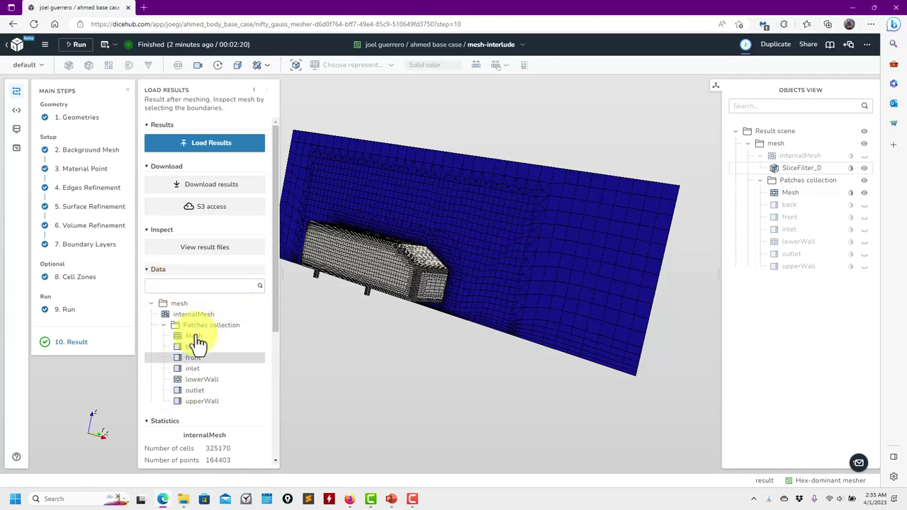
left_click(150, 270)
scroll(175, 350, "down", 1)
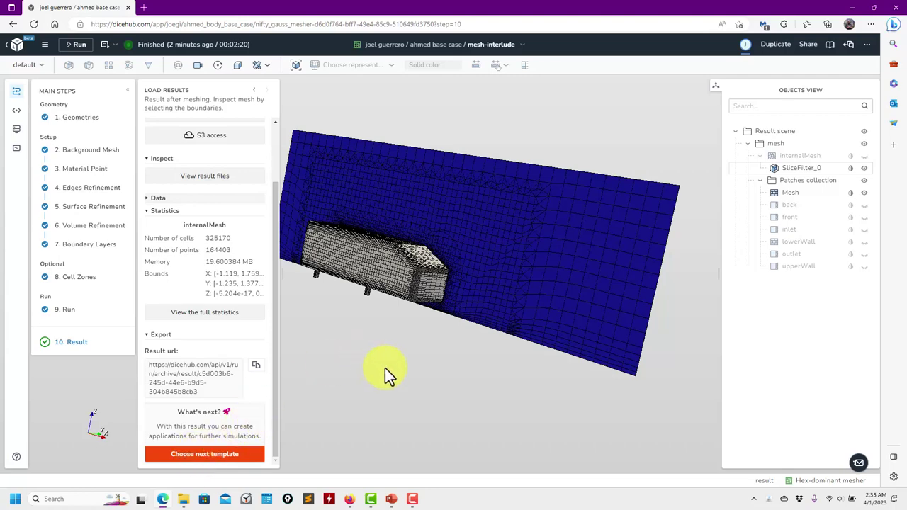
scroll(385, 368, "down", 5)
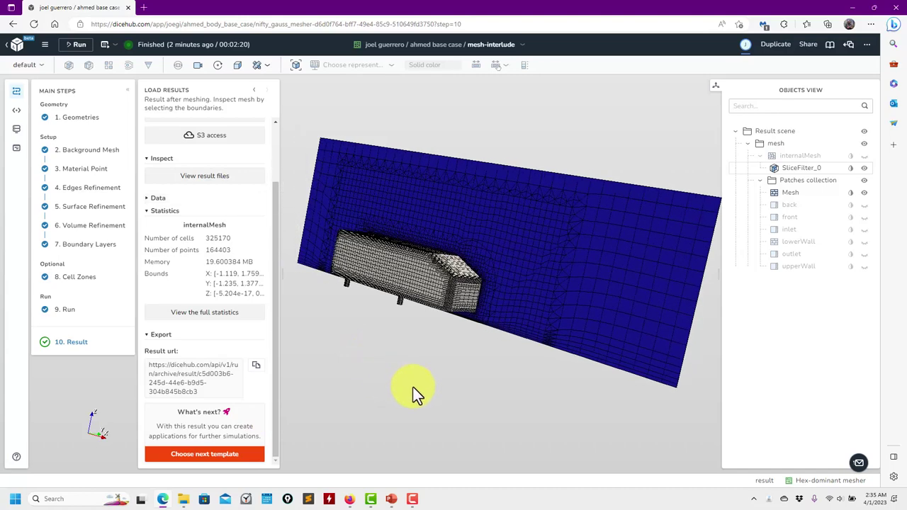
left_click_drag(387, 371, 417, 361)
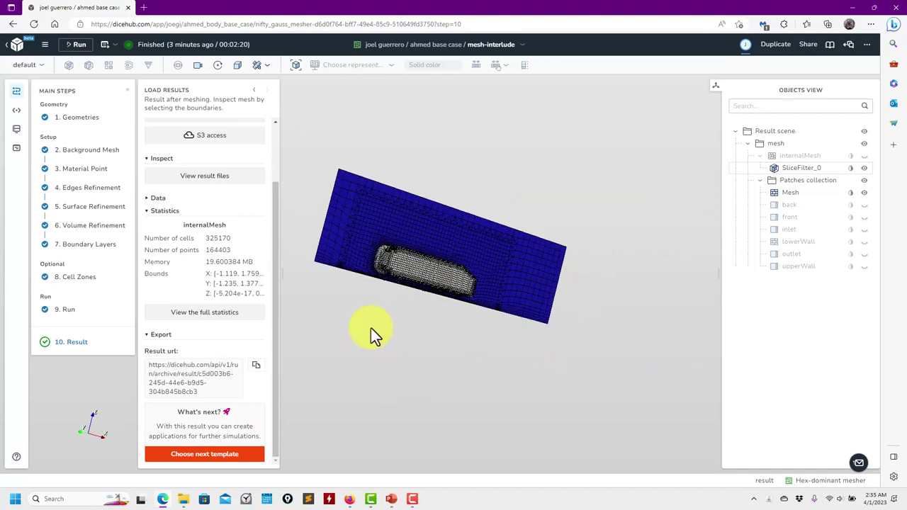
left_click_drag(428, 333, 460, 367)
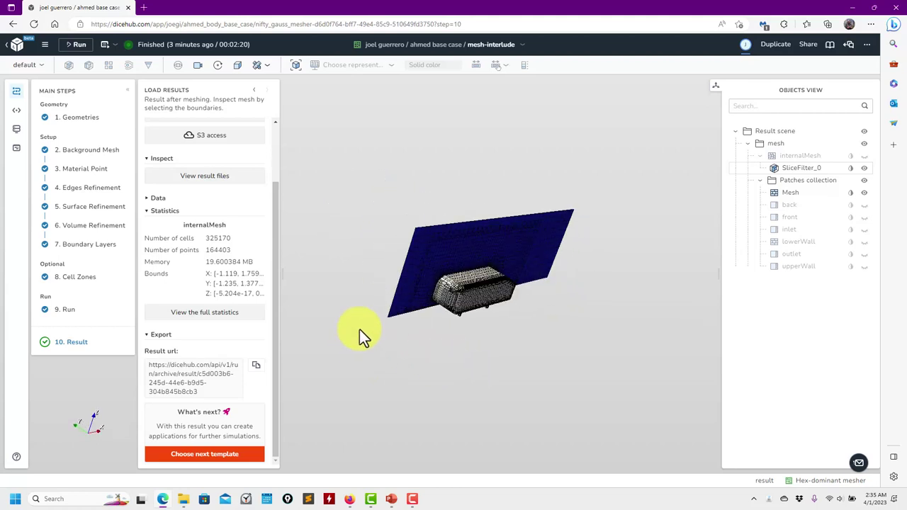
- View the result files and open snappyHexMeshDict from the case/system folder
left_click(202, 177)
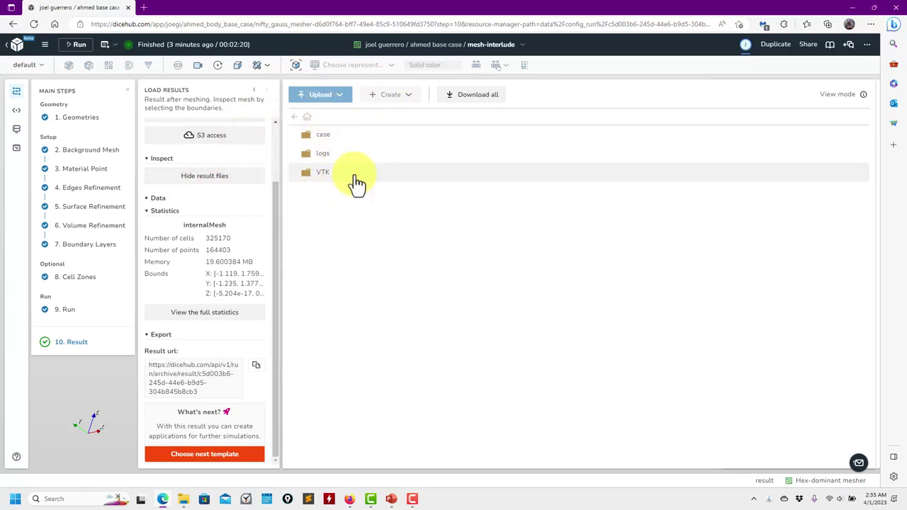
left_click(320, 136)
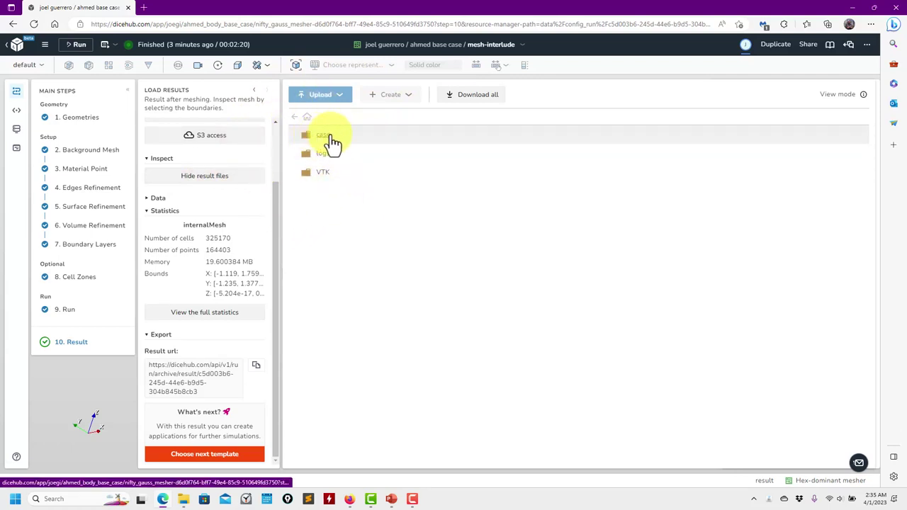
left_click(330, 153)
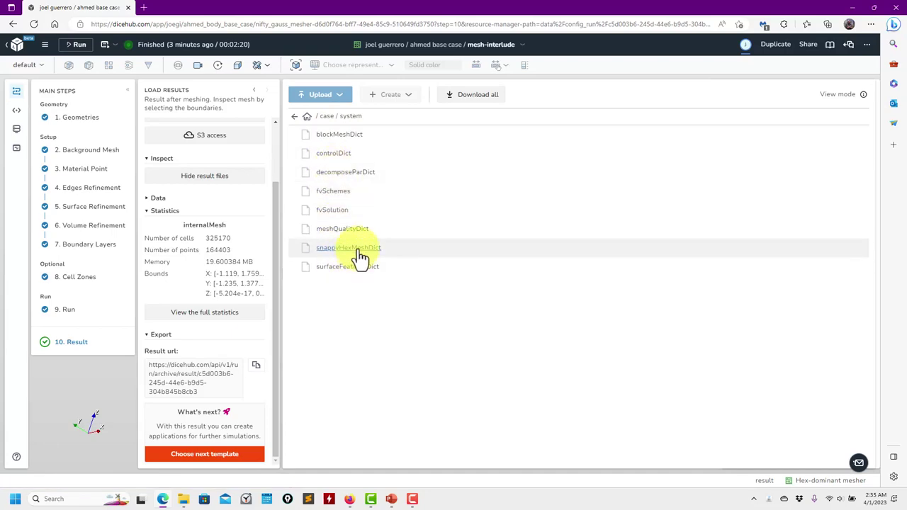
left_click(357, 254)
- Read snappyHexMeshDict from the geometry definitions through the castellatedMeshControls parameters, and look over the result download and export options
scroll(471, 216, "down", 3)
scroll(472, 216, "down", 20)
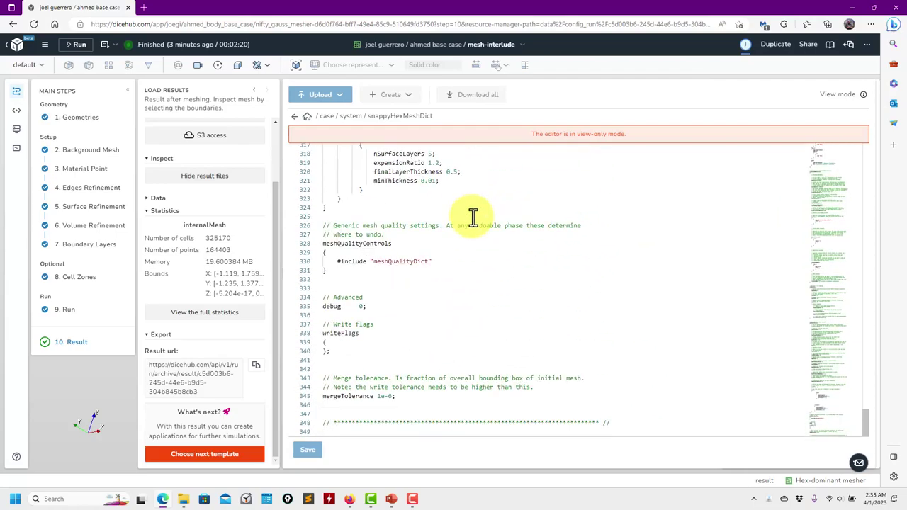
scroll(473, 216, "up", 20)
scroll(460, 221, "up", 1)
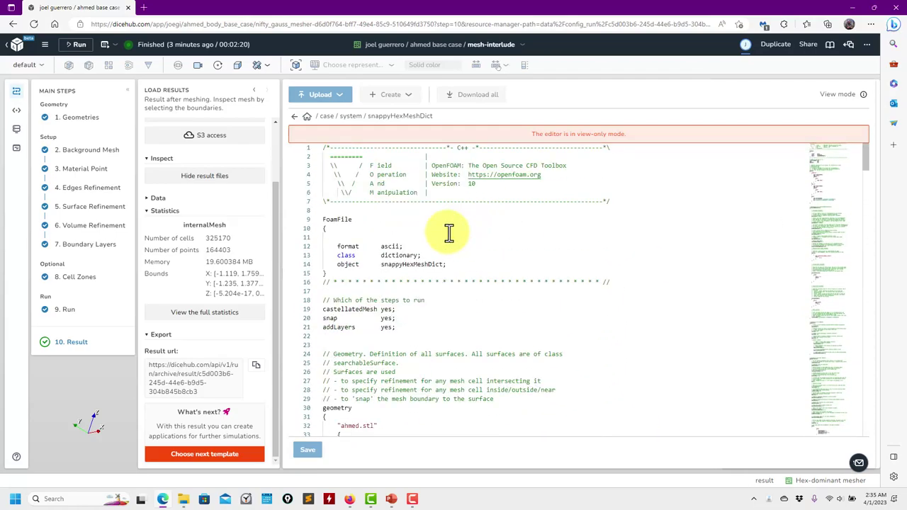
scroll(442, 236, "down", 1)
scroll(440, 243, "down", 5)
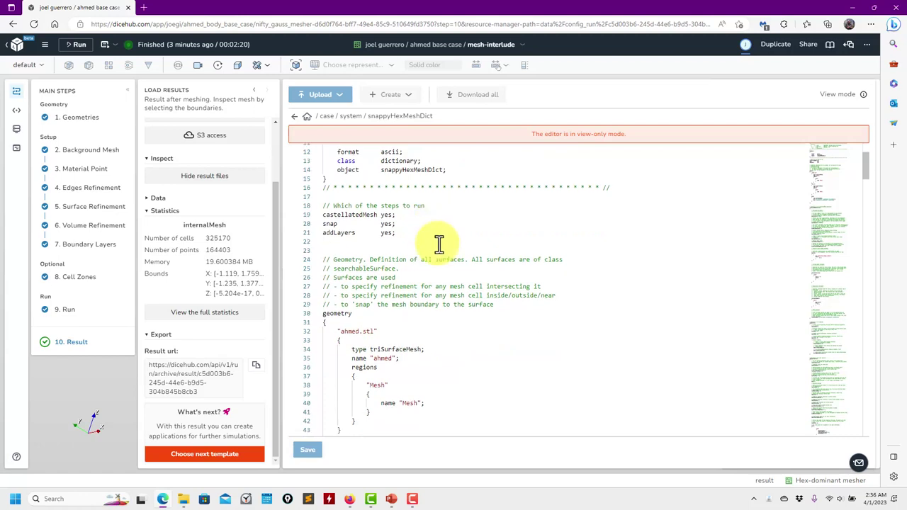
scroll(336, 338, "down", 3)
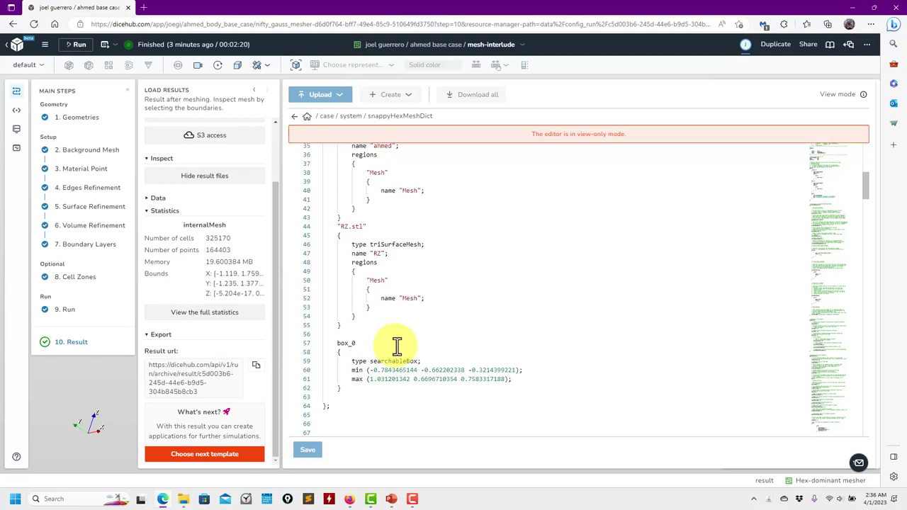
scroll(397, 345, "down", 7)
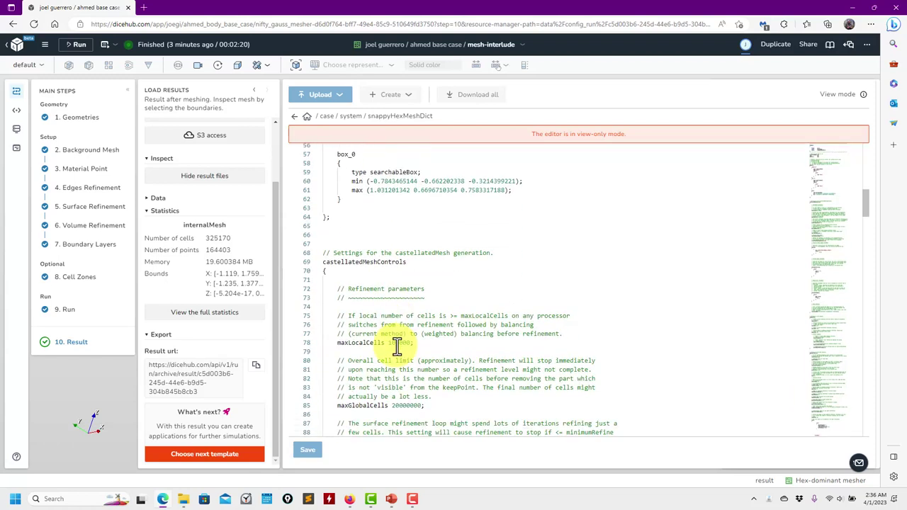
scroll(397, 345, "down", 2)
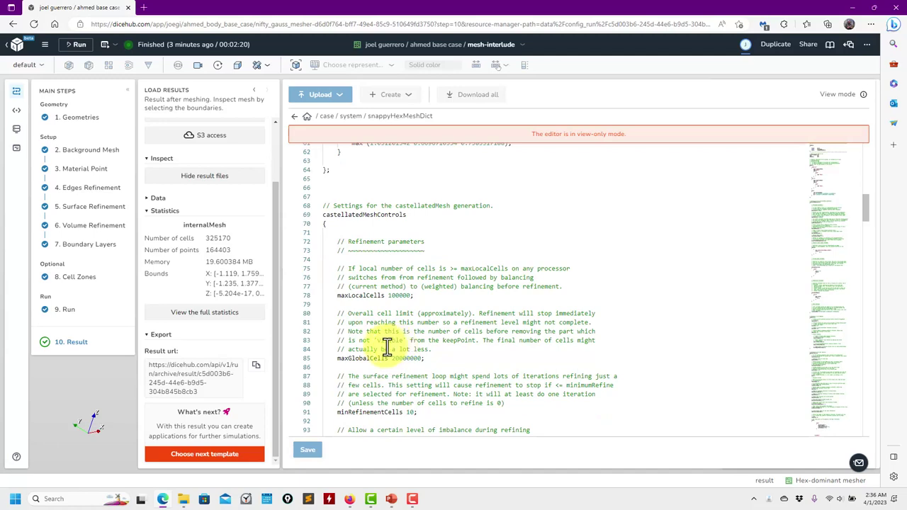
scroll(397, 345, "down", 8)
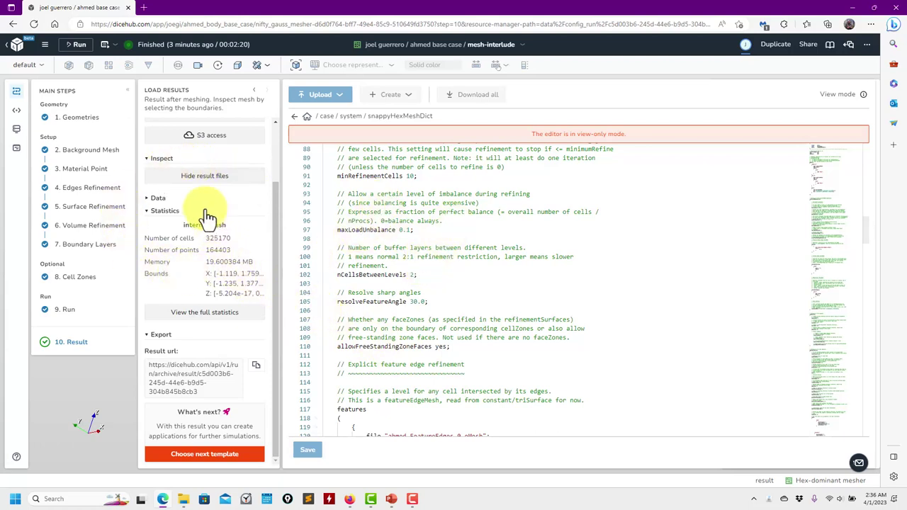
scroll(209, 195, "up", 1)
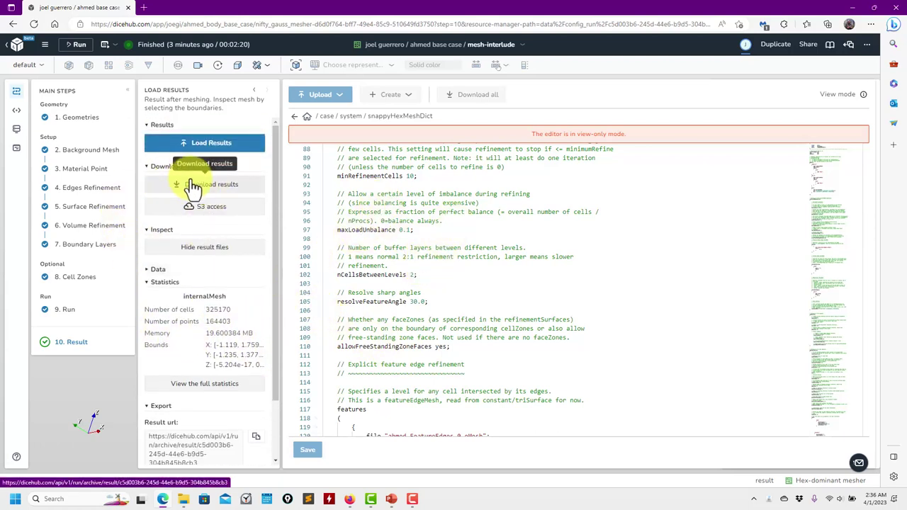
scroll(182, 255, "down", 1)
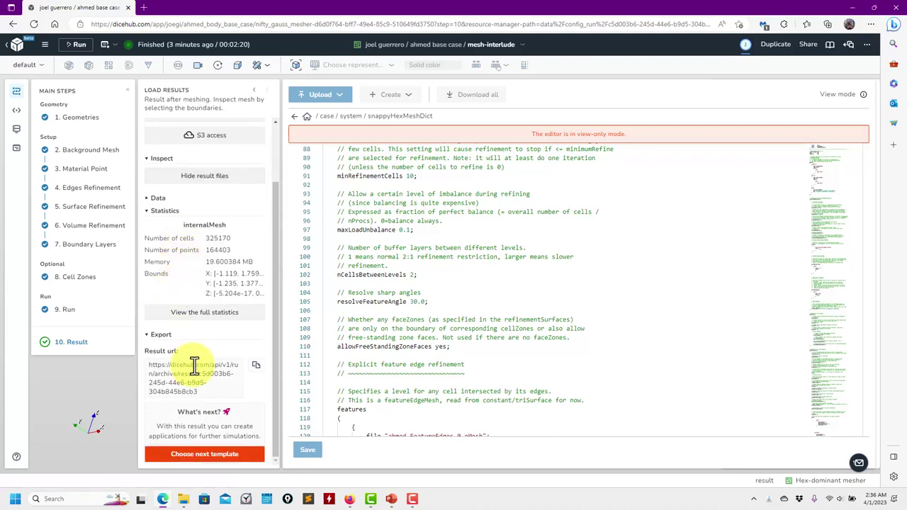